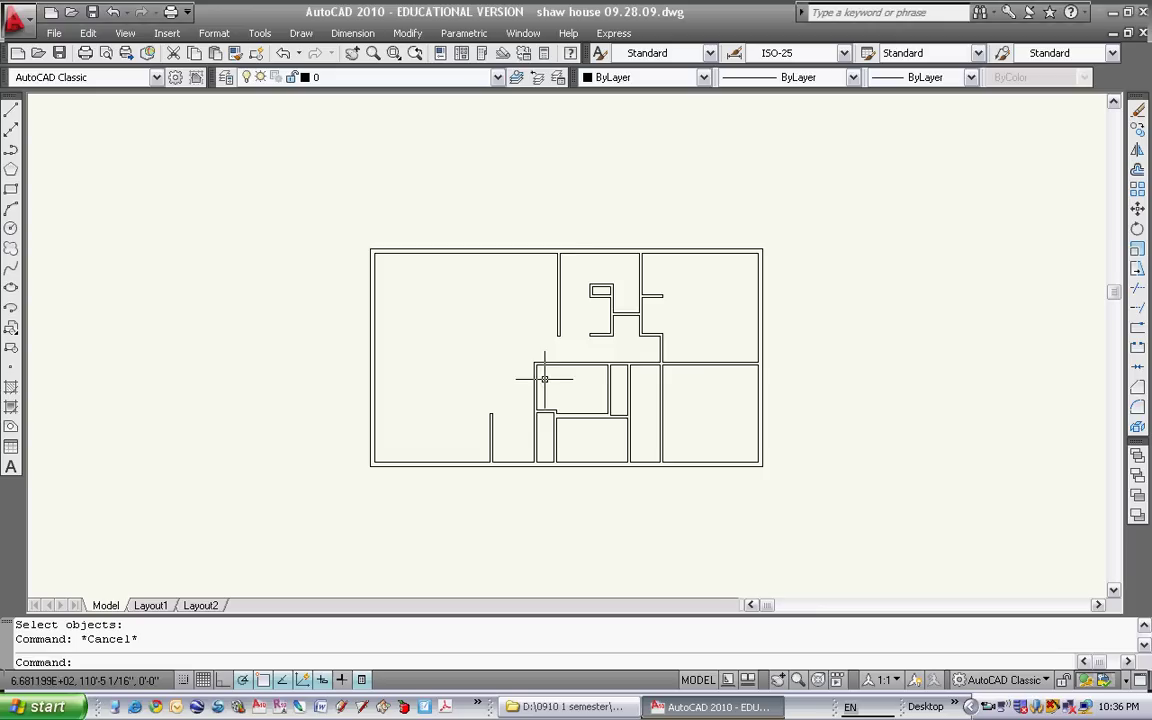
Examine the existing house floor plan at different zoom levels and fit the view to the drawing extents
scroll(571, 372, up, 2)
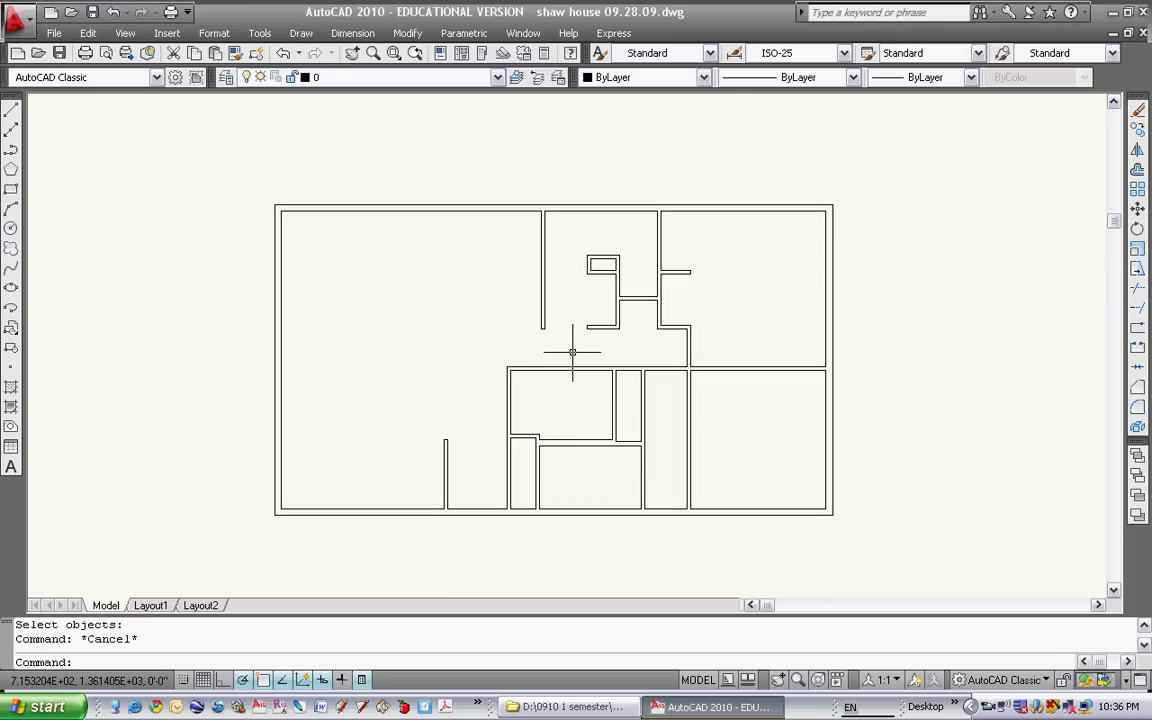
scroll(572, 350, down, 2)
scroll(572, 352, up, 2)
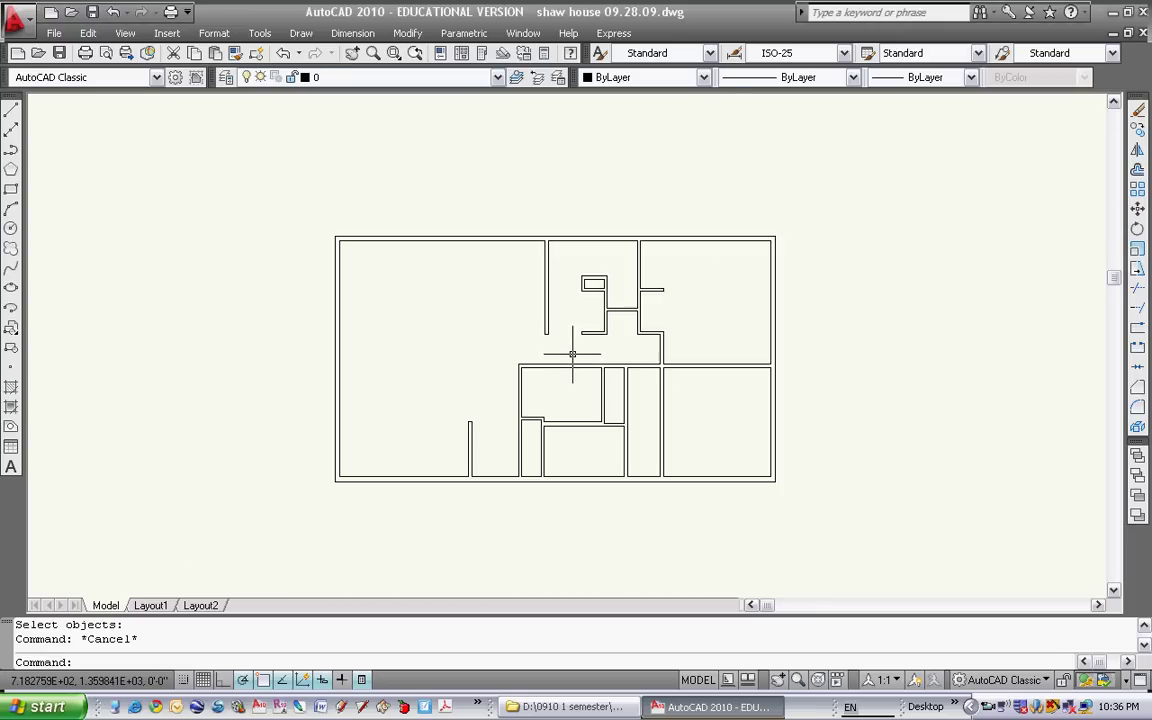
scroll(571, 355, down, 2)
scroll(572, 356, up, 3)
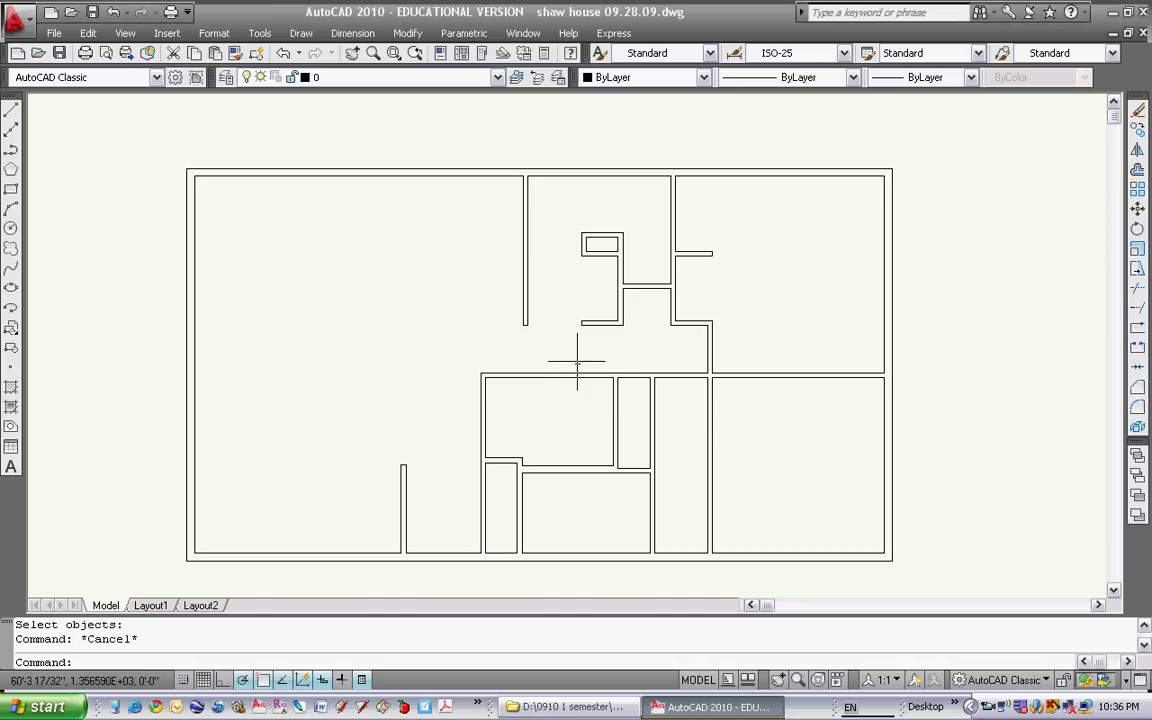
mouse_move(578, 354)
middle_down()
mouse_move(517, 347)
mouse_move(607, 329)
mouse_move(548, 334)
mouse_move(576, 329)
mouse_move(630, 334)
mouse_move(594, 336)
middle_up()
middle_click(594, 336)
middle_click(594, 336)
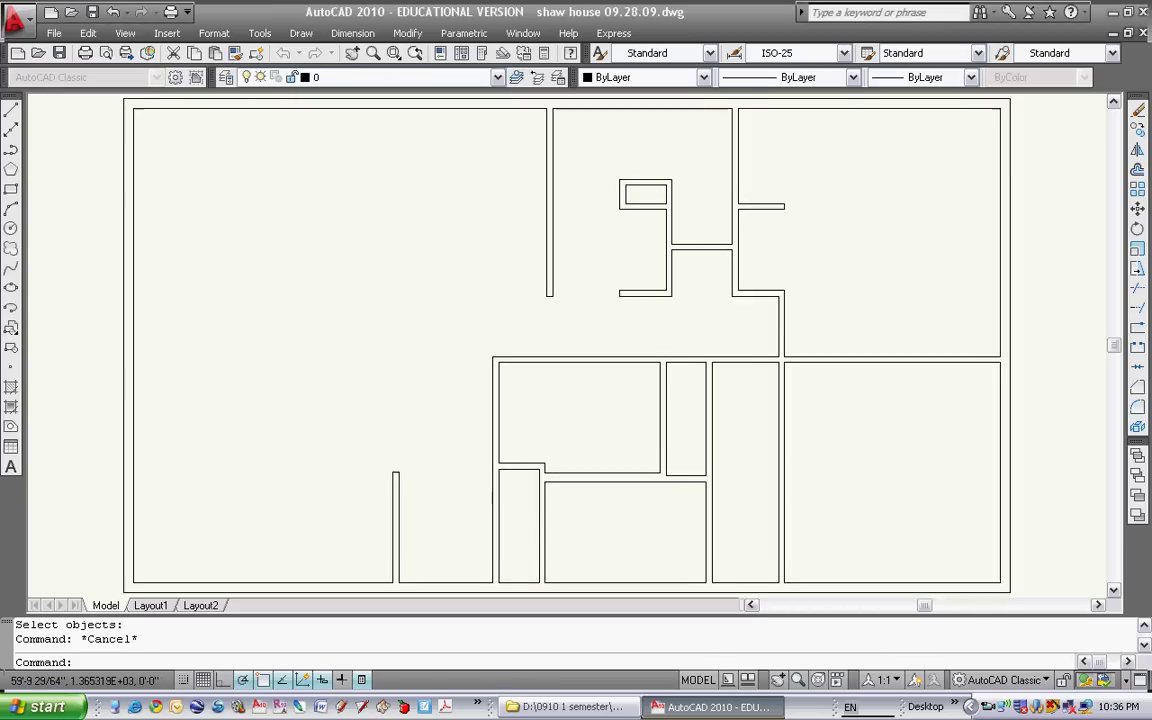
scroll(607, 344, down, 6)
scroll(545, 334, up, 5)
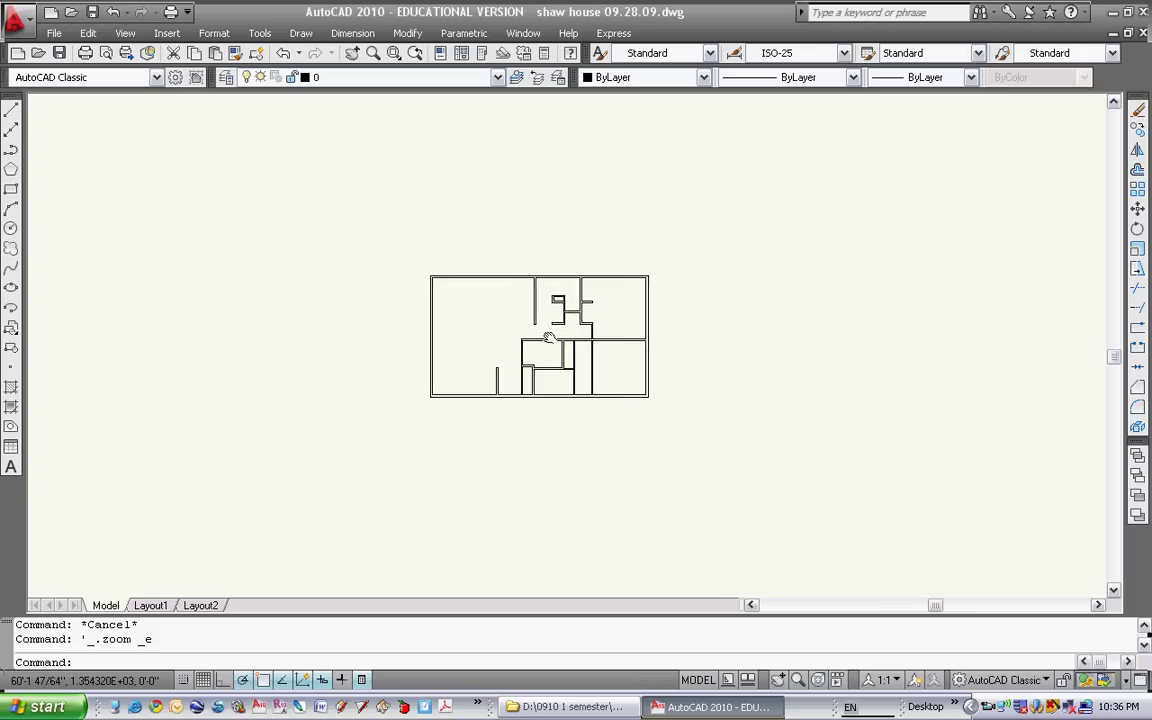
scroll(555, 328, down, 4)
mouse_move(555, 328)
middle_down()
mouse_move(620, 337)
mouse_move(548, 327)
mouse_move(565, 329)
middle_up()
middle_click(565, 329)
middle_click(565, 329)
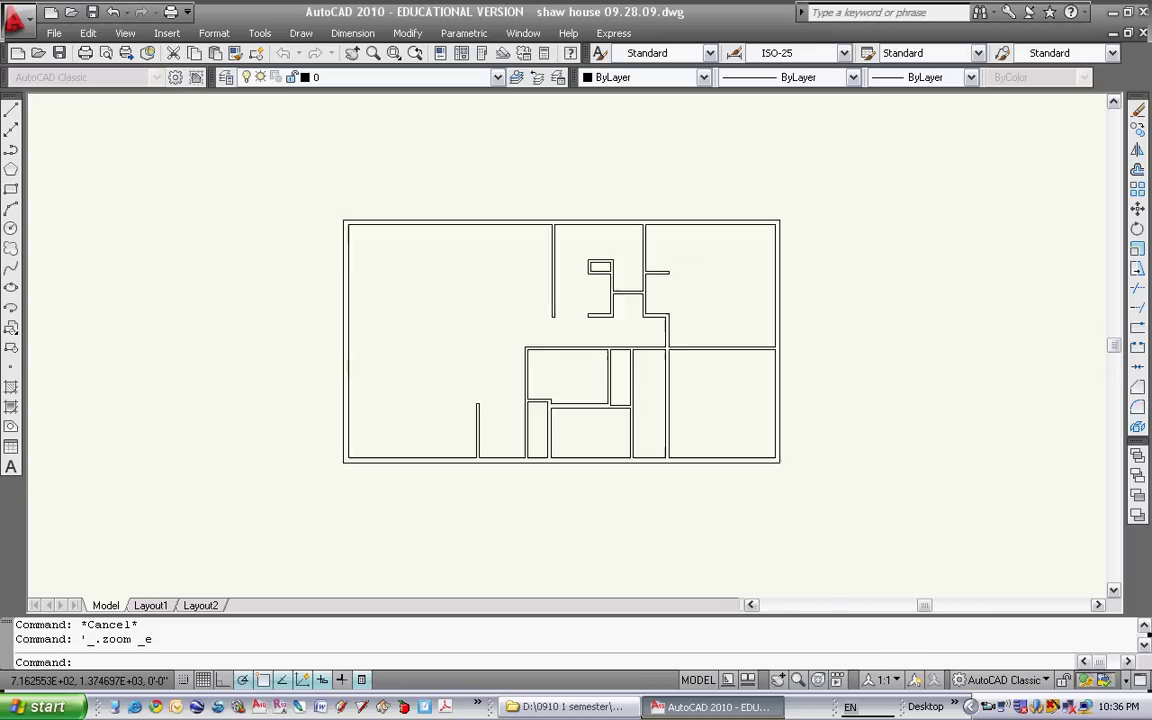
scroll(567, 330, down, 5)
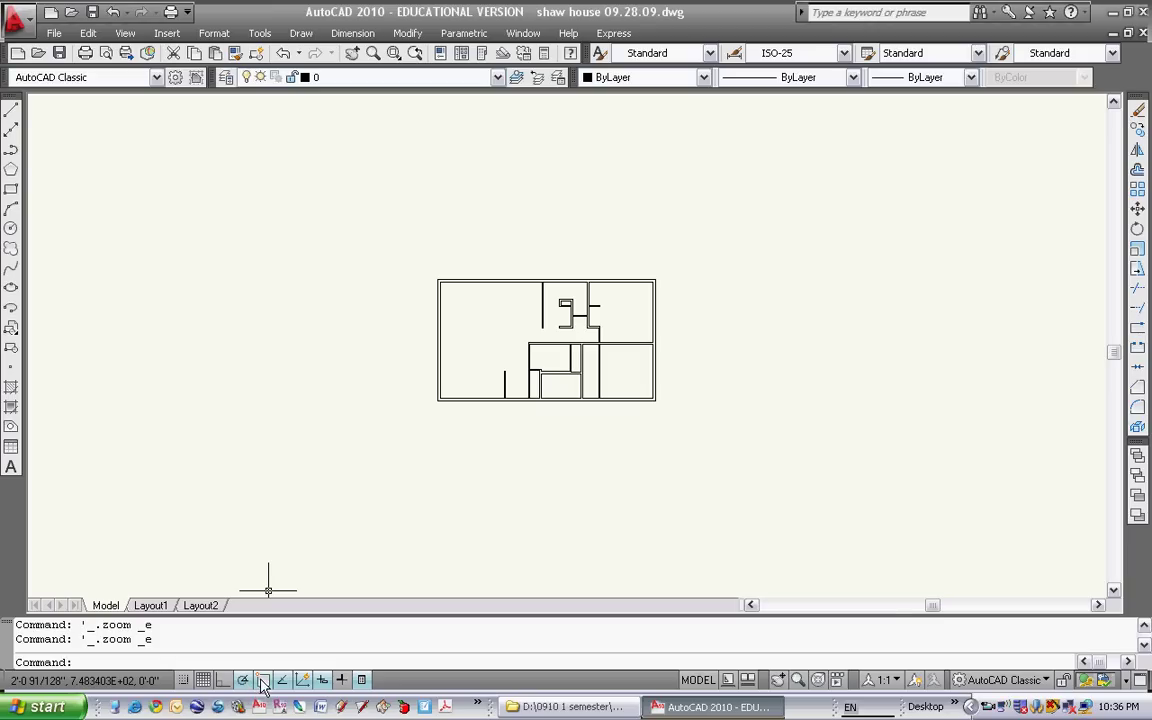
Review the running object snap modes in the drafting settings and accept them
middle_drag(610, 464, 486, 487)
key(Escape)
text(os)
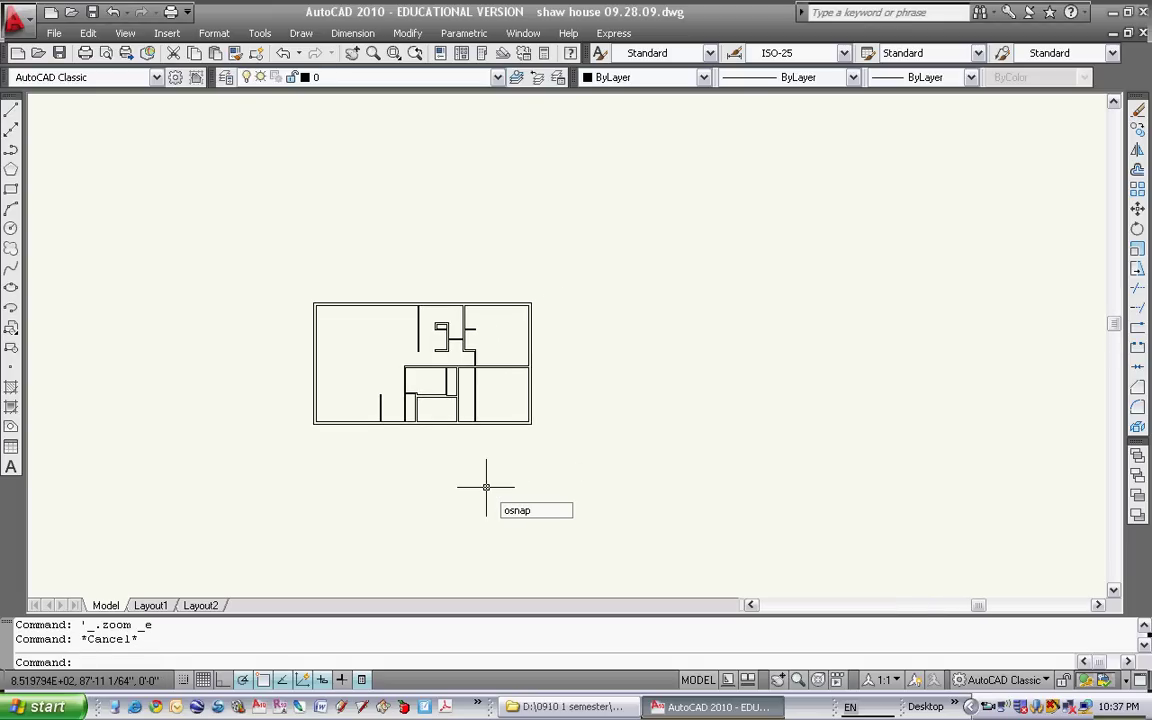
text(nap)
key(Return)
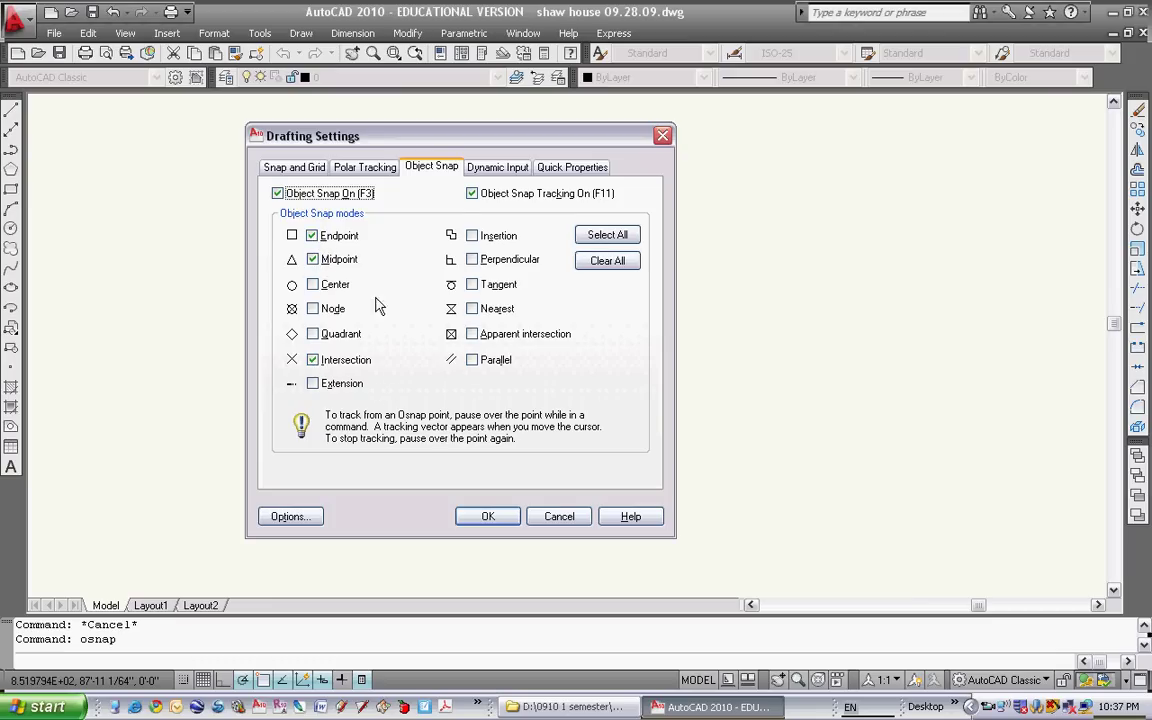
click(488, 517)
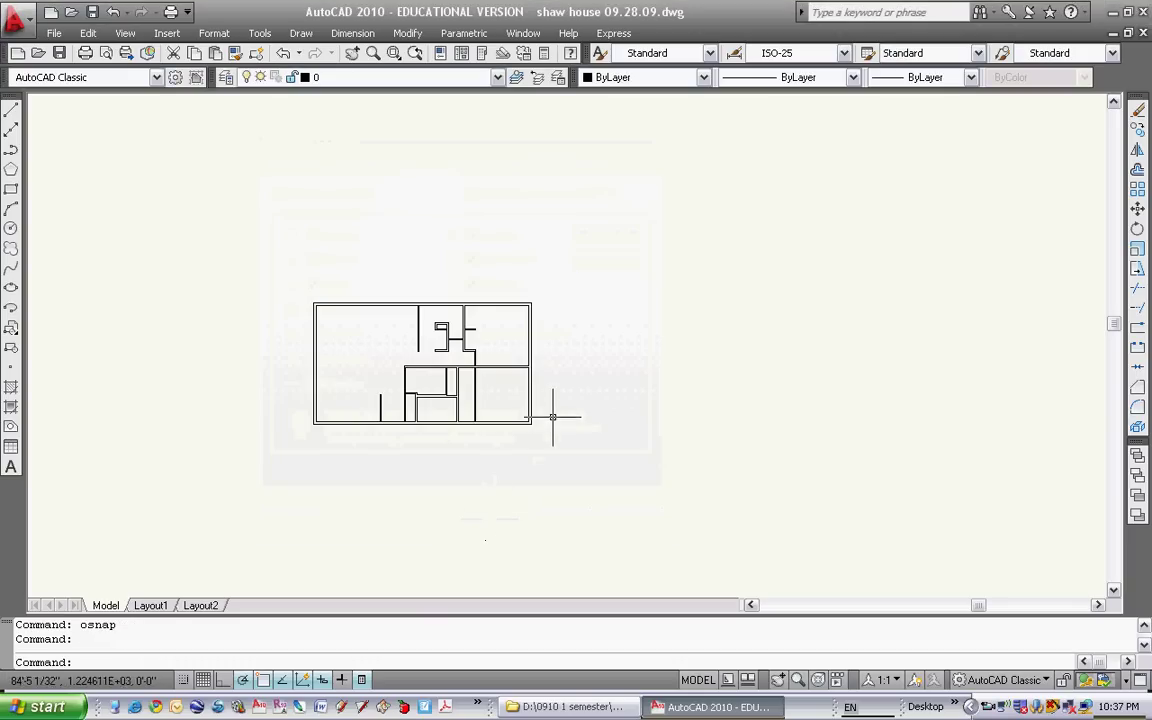
Draw a closed 44' by 24'6" rectangular outline from lines in the empty space to the right of the existing floor plan
click(12, 109)
key(Escape)
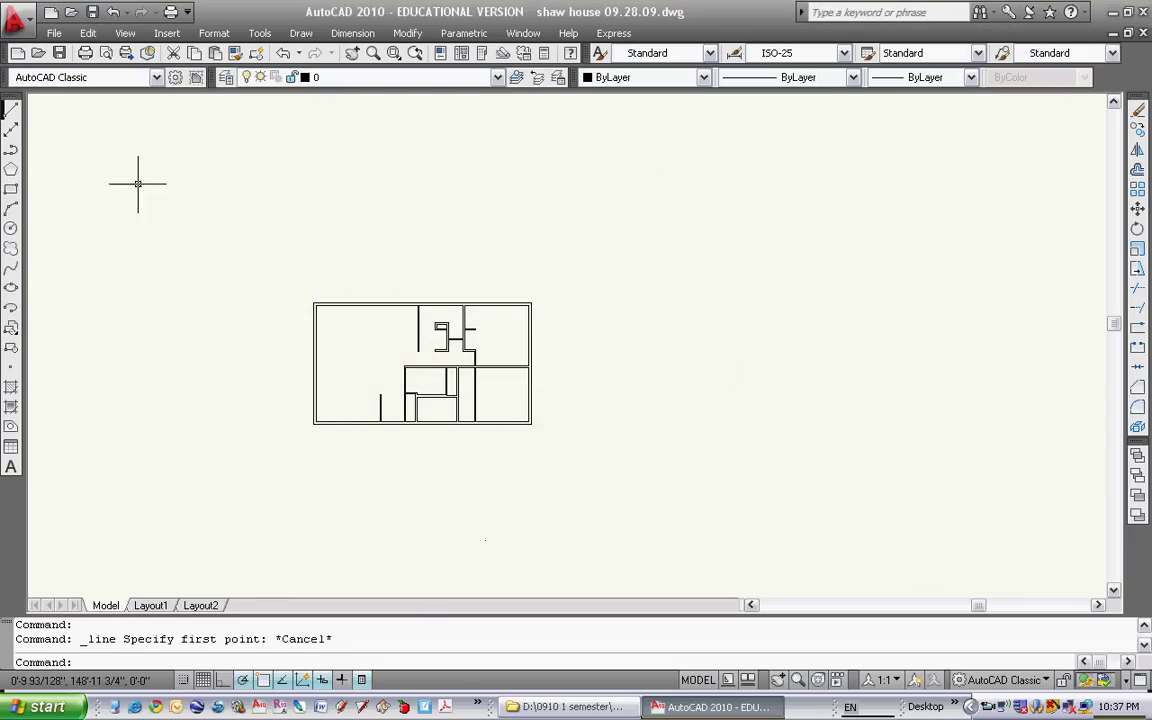
click(12, 112)
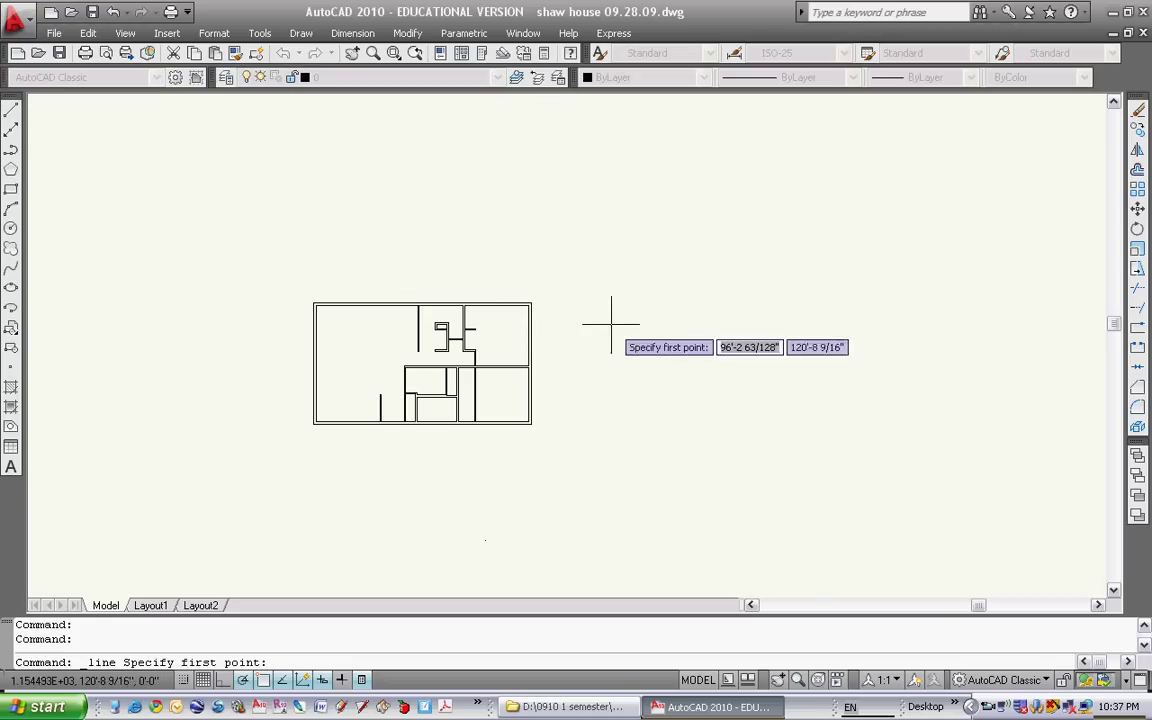
click(577, 313)
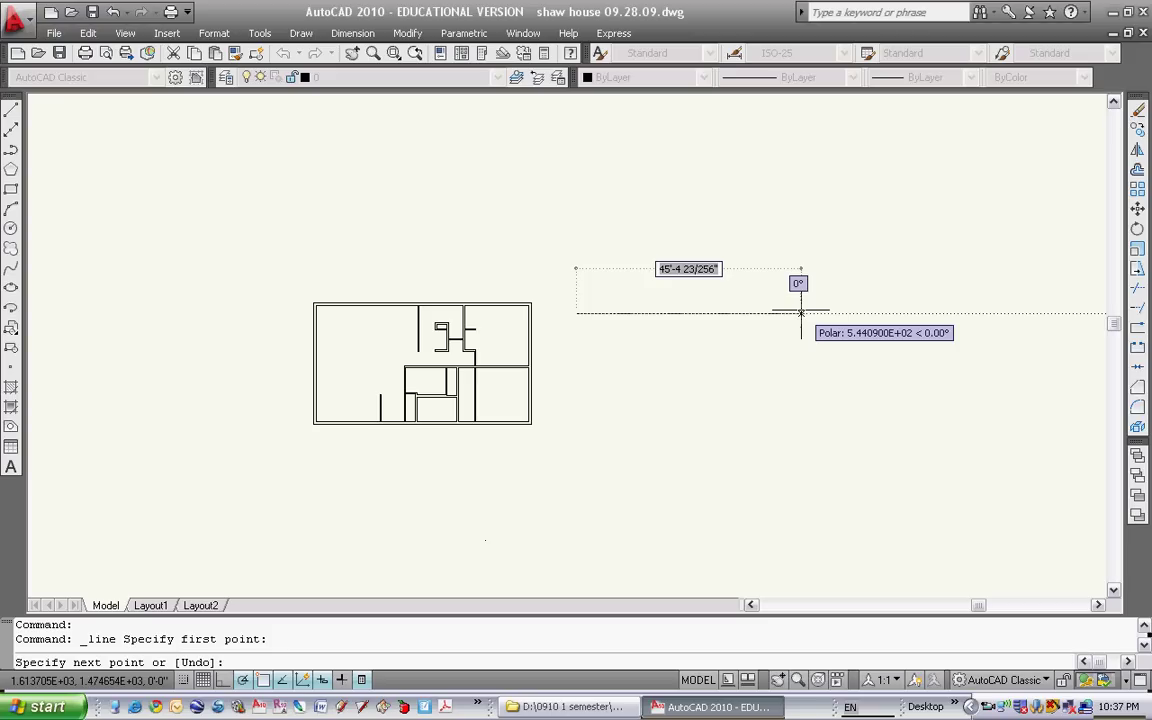
text(44')
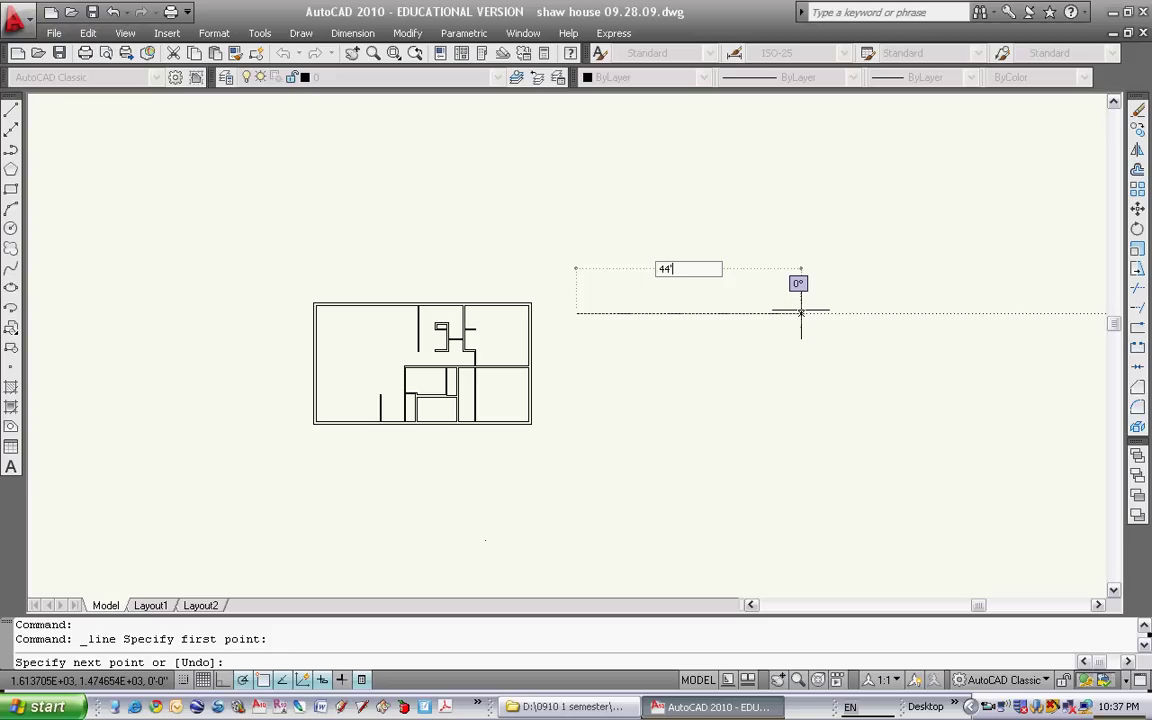
key(Return)
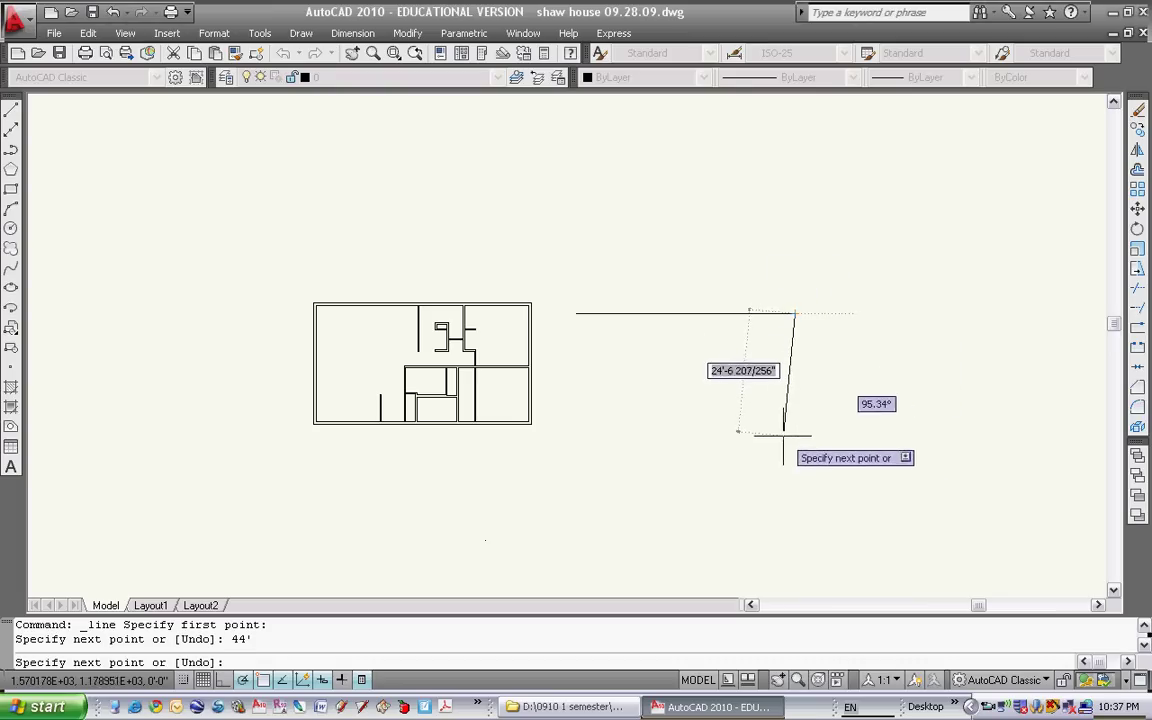
text(24'6)
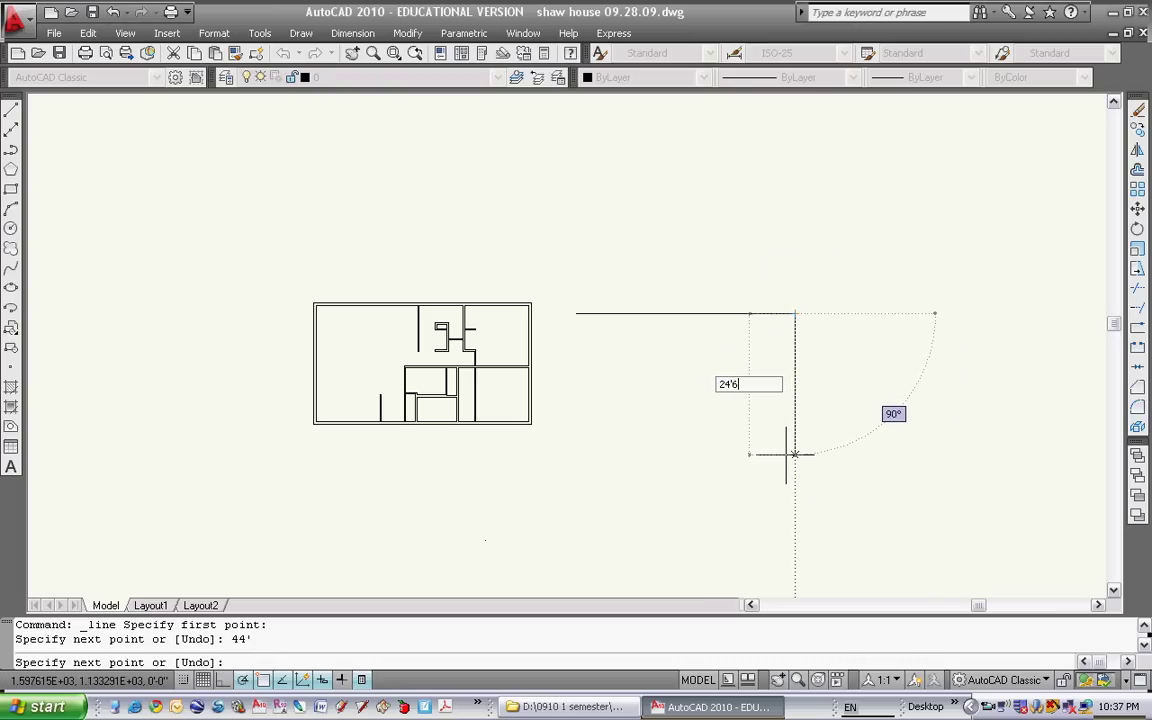
key(Return)
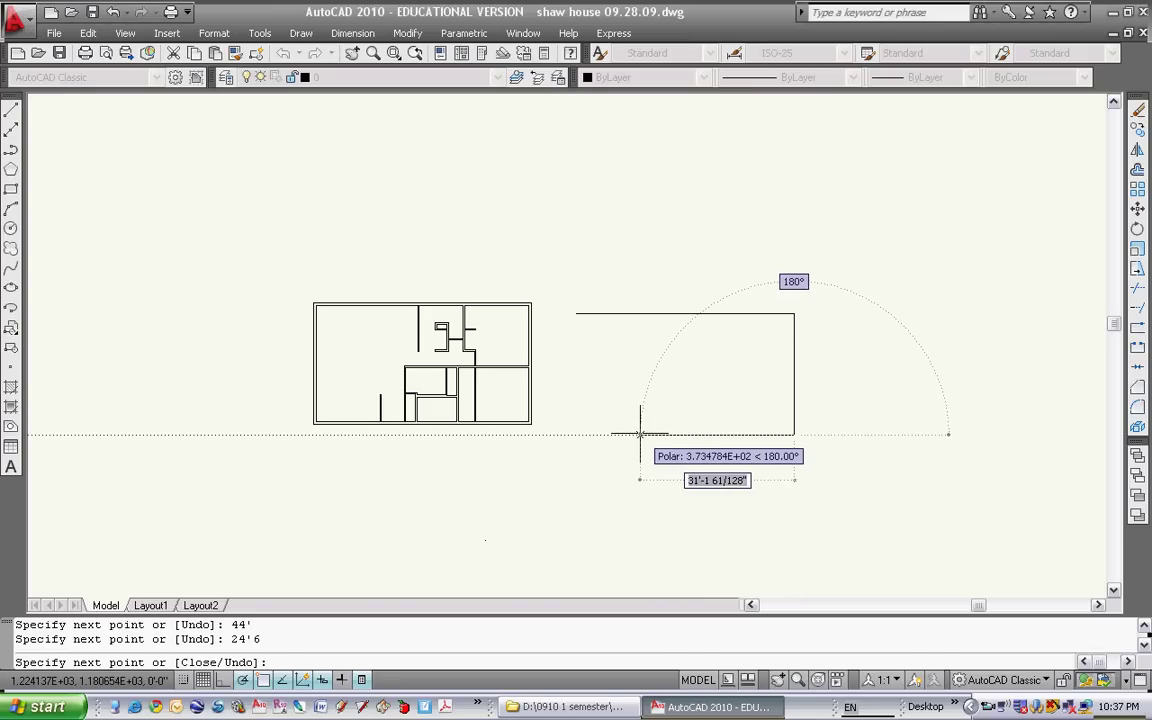
text(44')
key(Return)
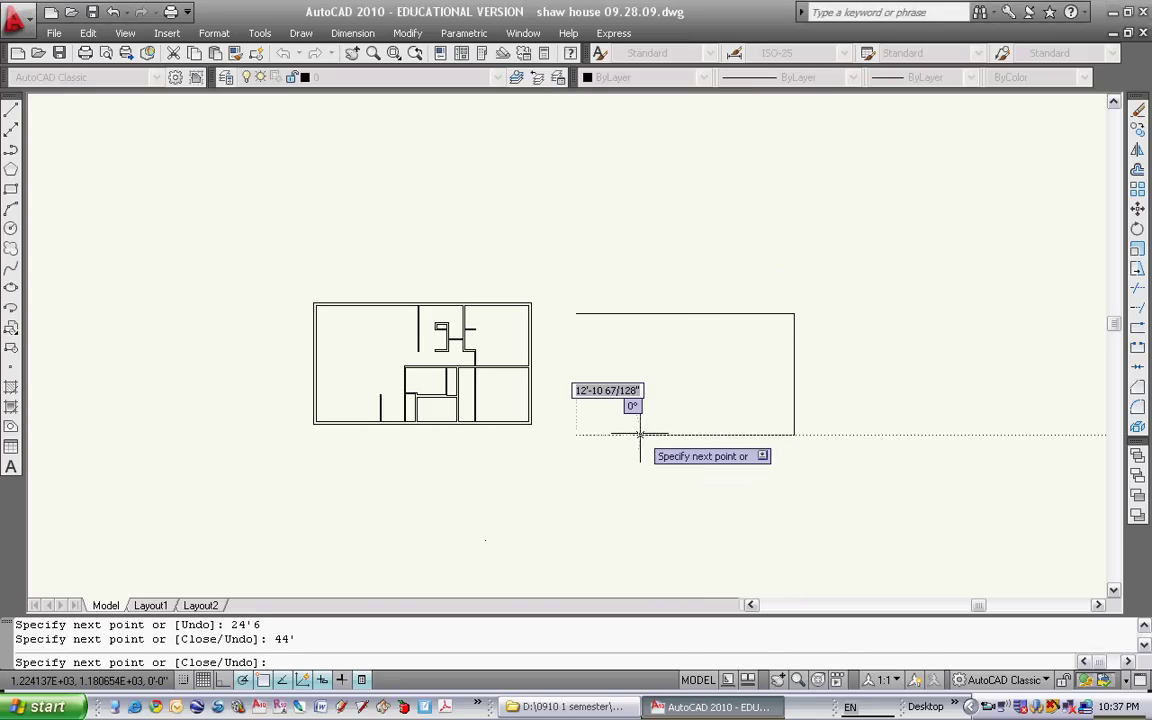
click(576, 314)
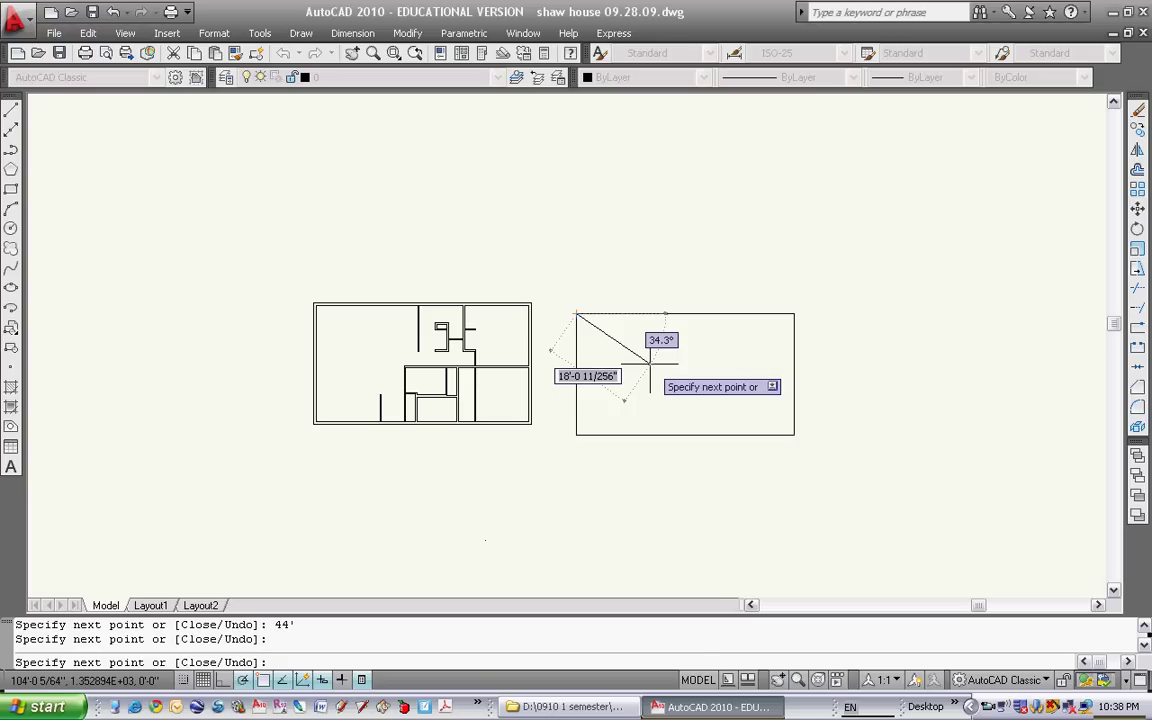
key(Return)
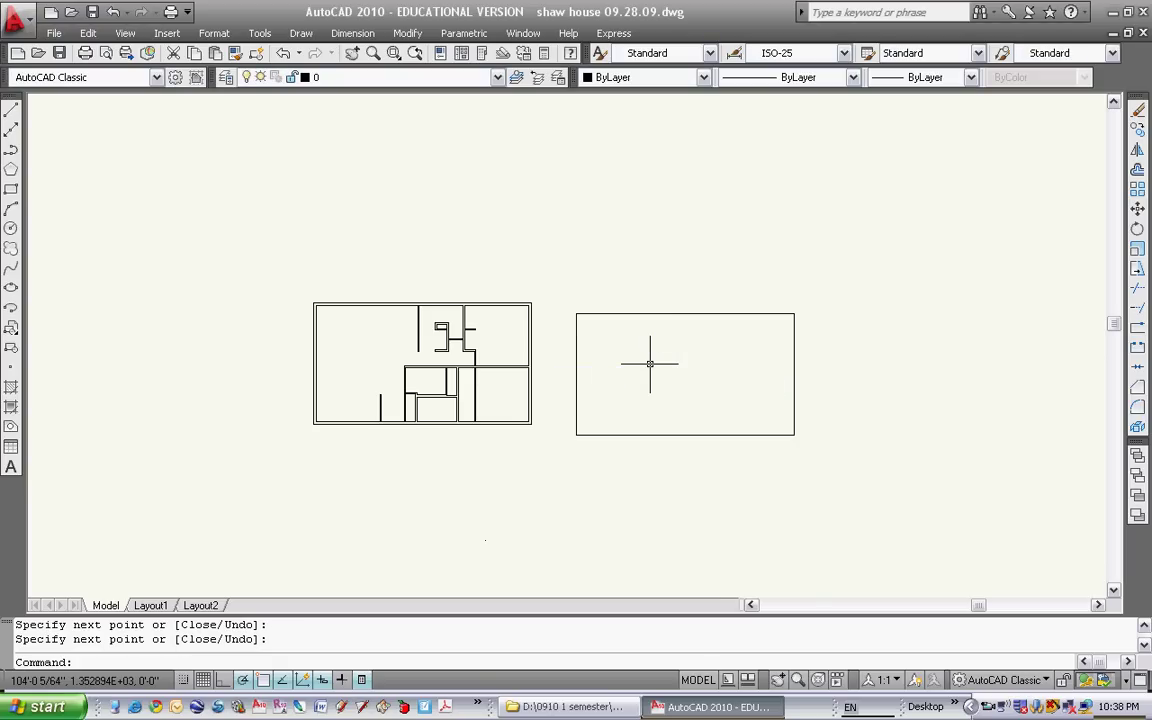
Offset the top and right lines of the new outline inward by 6"
click(1137, 172)
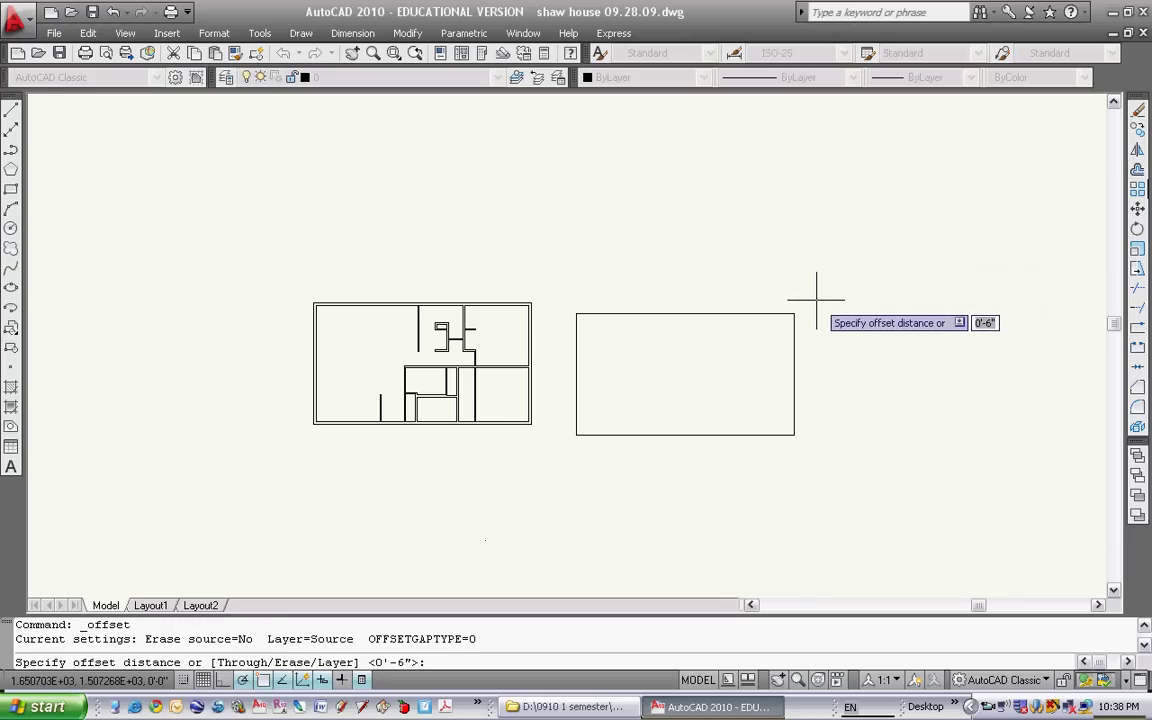
text(6)
key(Return)
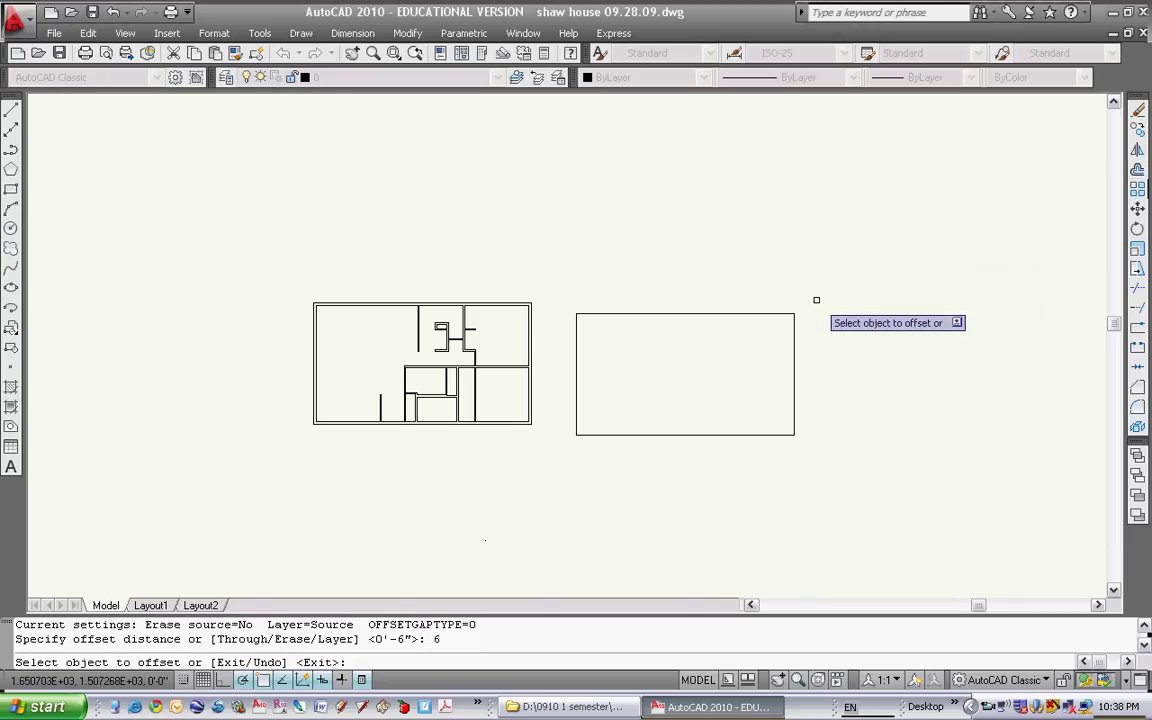
click(669, 313)
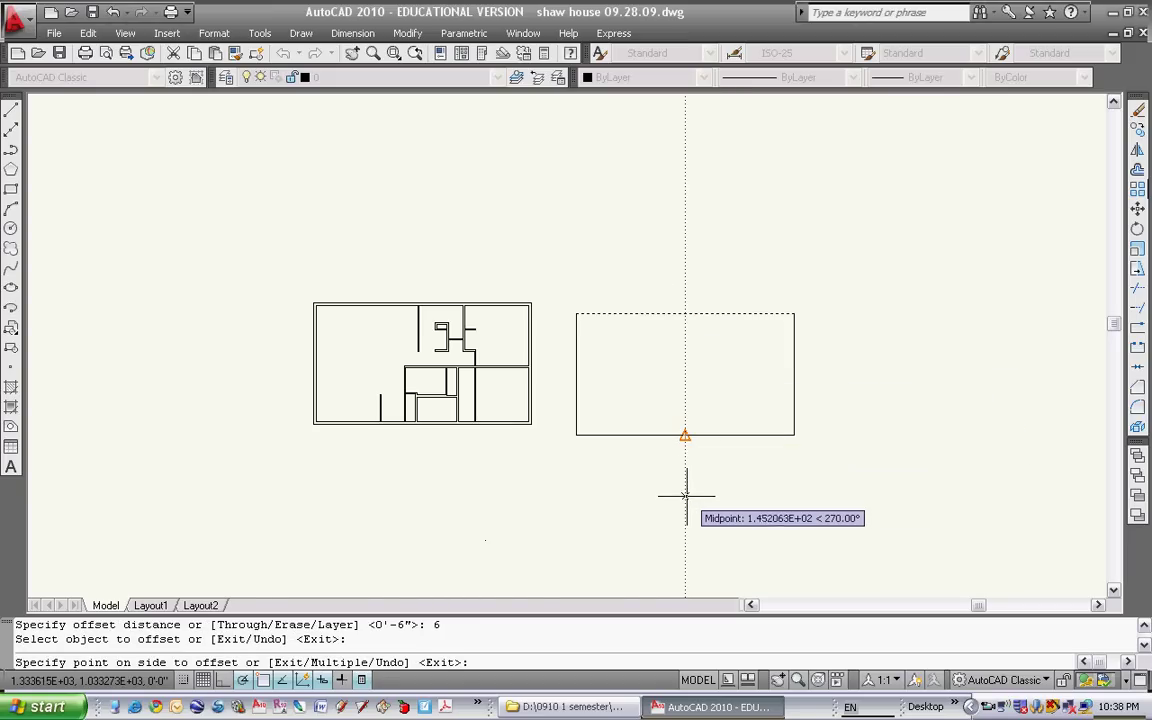
click(726, 526)
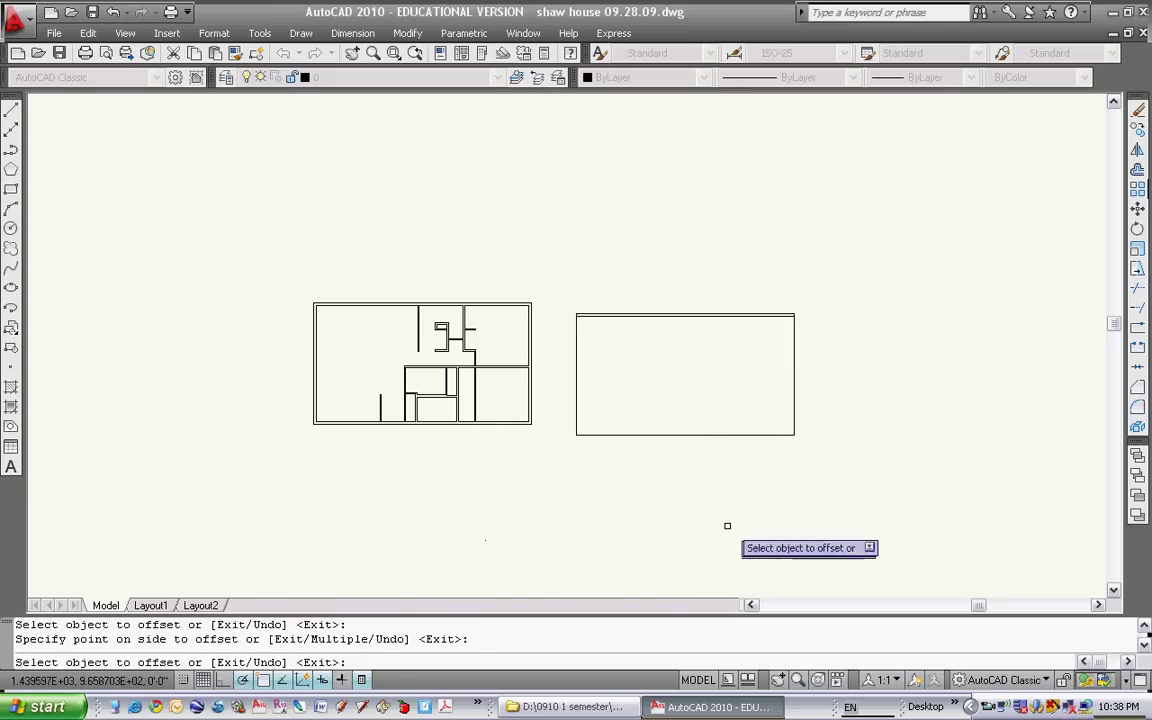
click(794, 350)
click(603, 360)
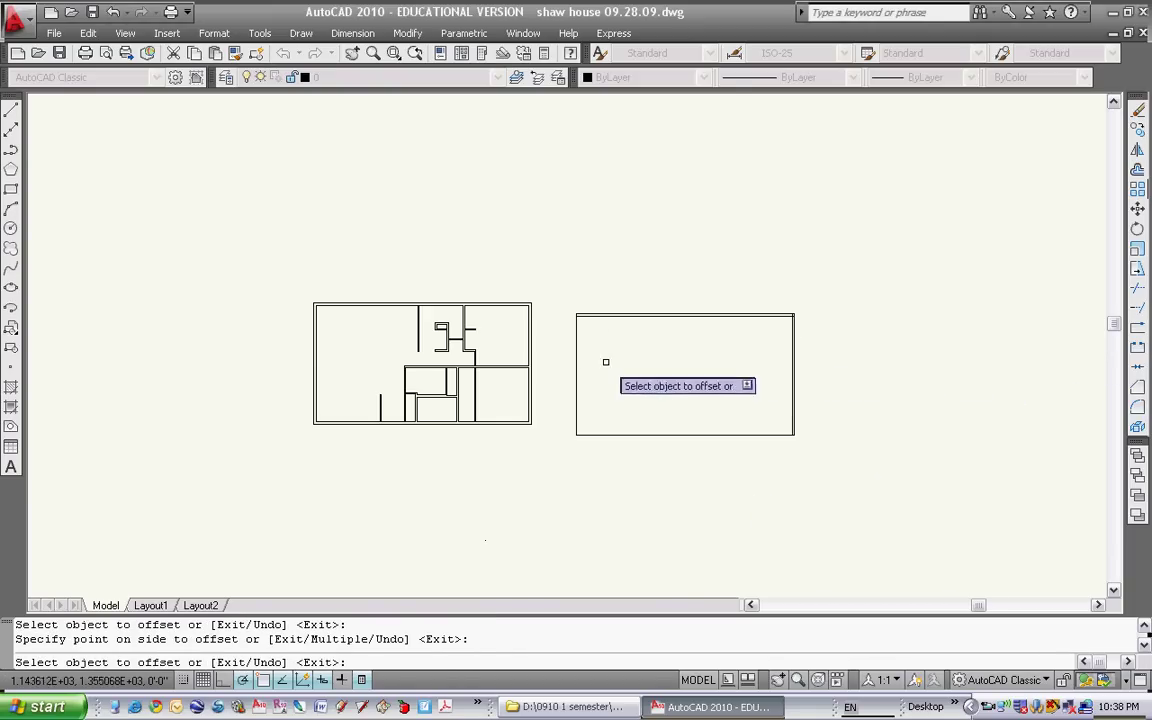
Offset the bottom and left lines of the new outline inward by the same 6" to complete the exterior walls
click(697, 435)
click(604, 368)
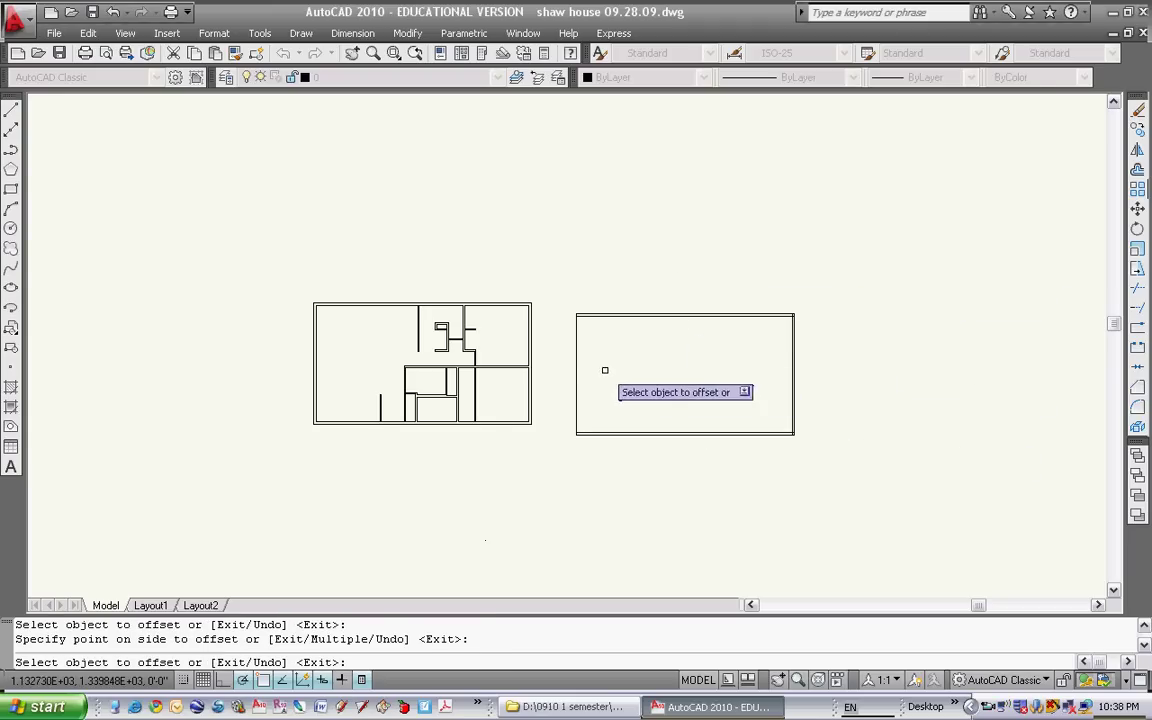
click(579, 365)
click(705, 372)
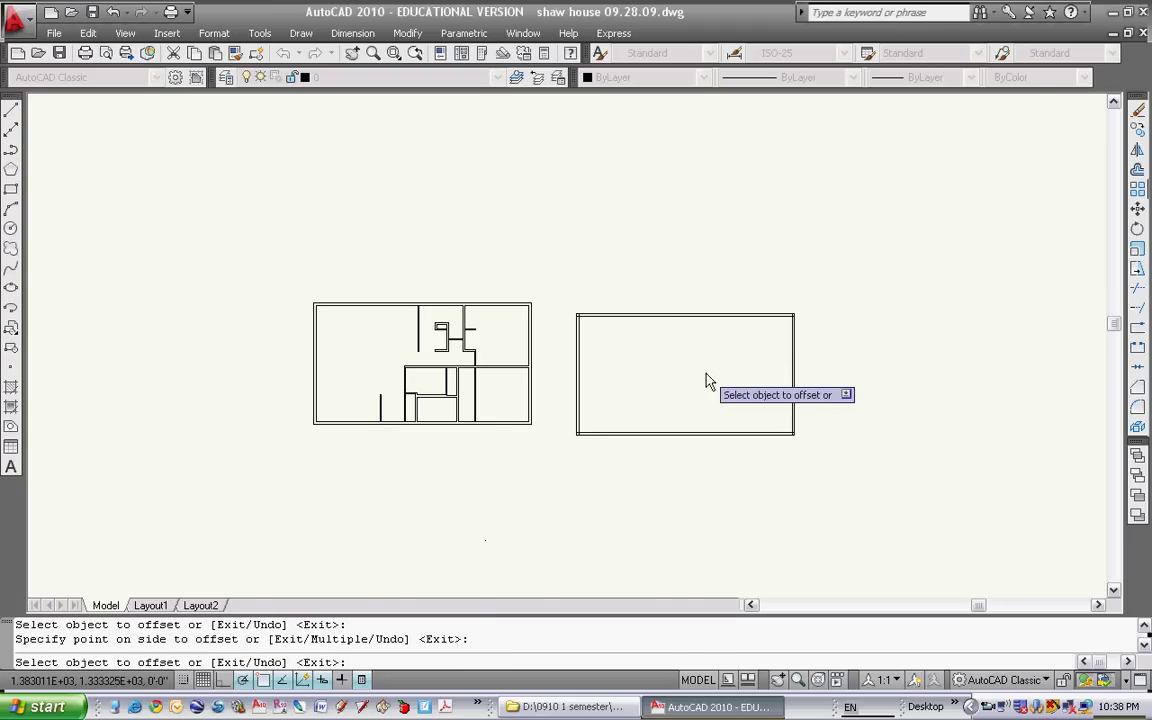
right_click(705, 380)
click(745, 389)
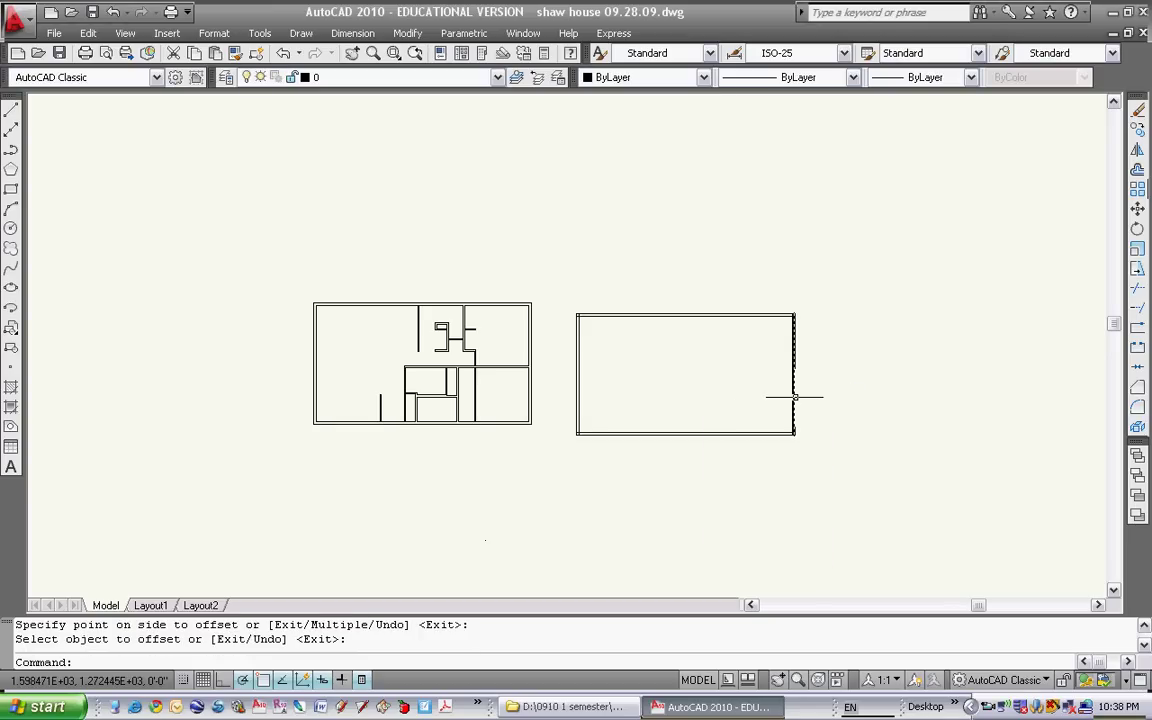
key(Escape)
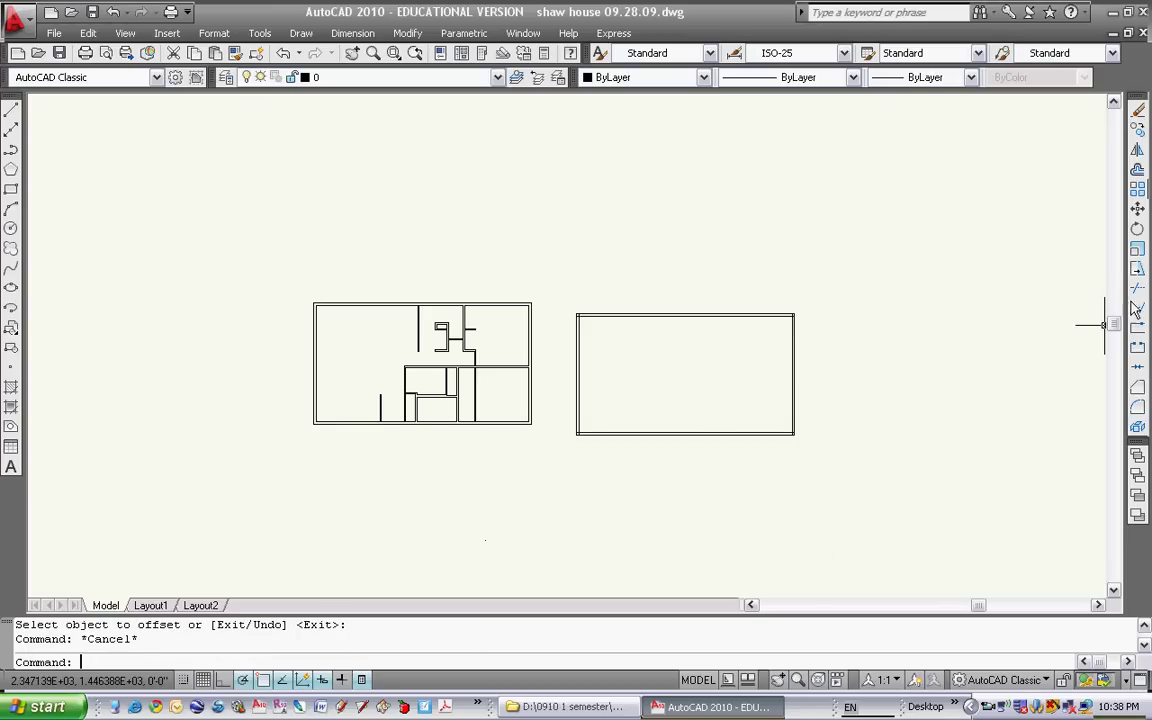
Trim the overlapping ends of the two inner wall lines at the new outline's upper-right corner
click(1137, 289)
scroll(805, 319, up, 5)
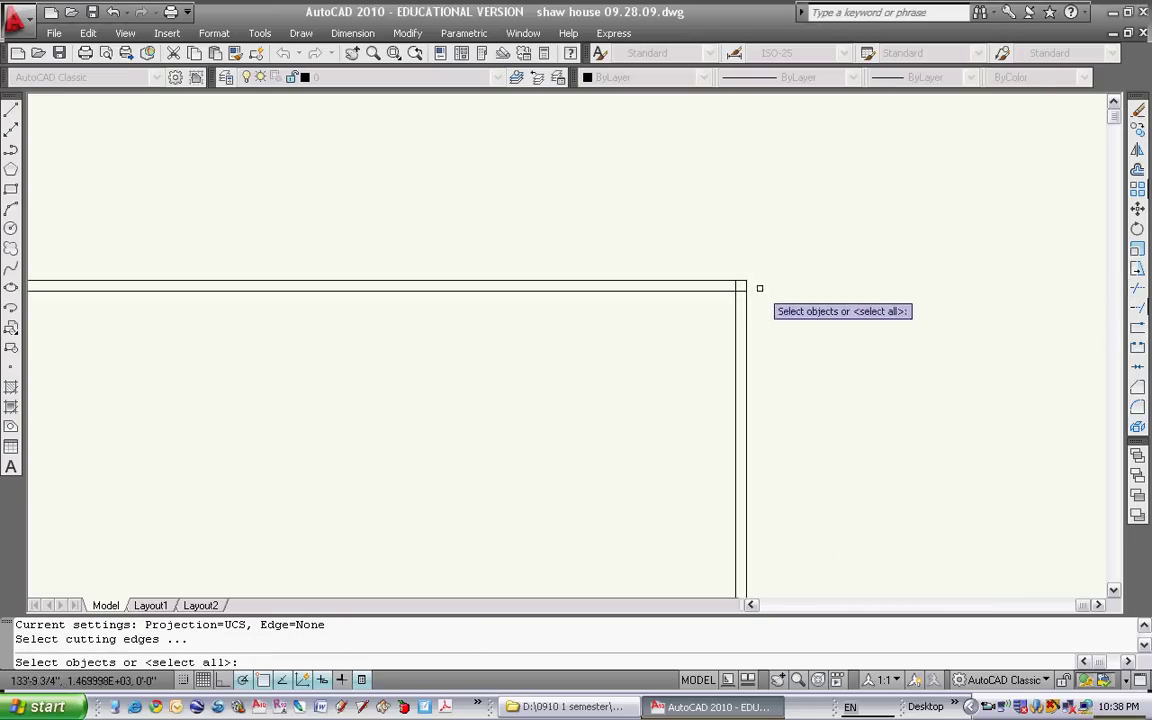
scroll(759, 288, up, 2)
click(705, 293)
click(705, 302)
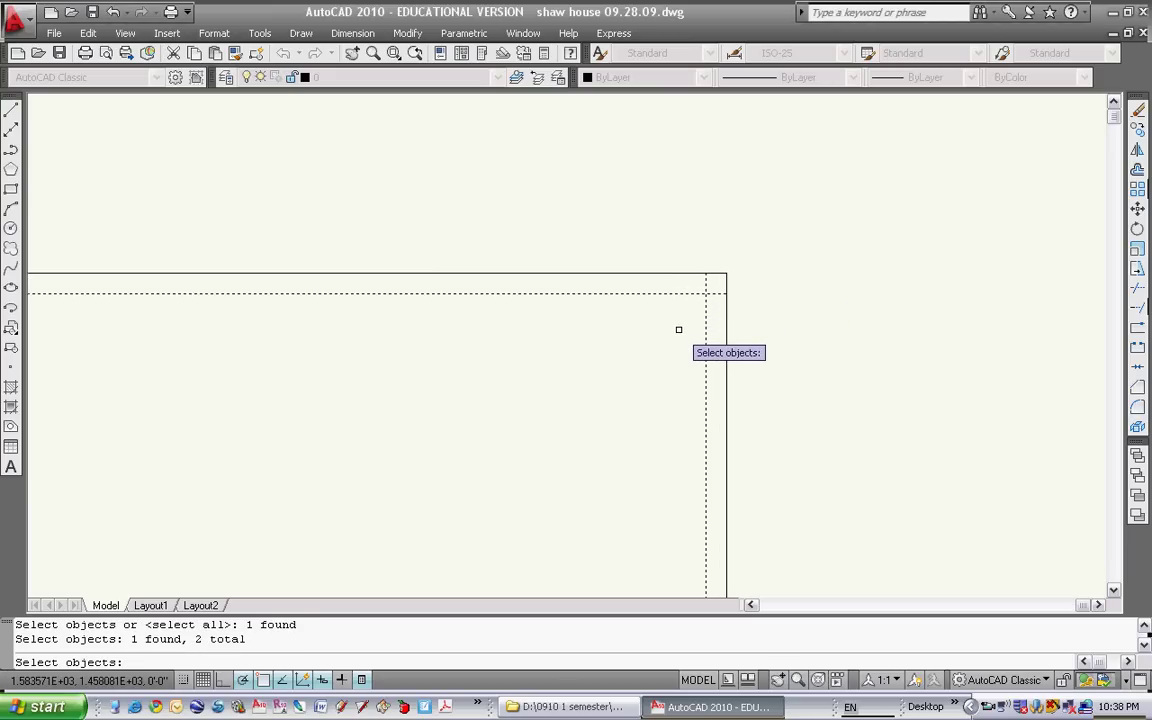
key(Return)
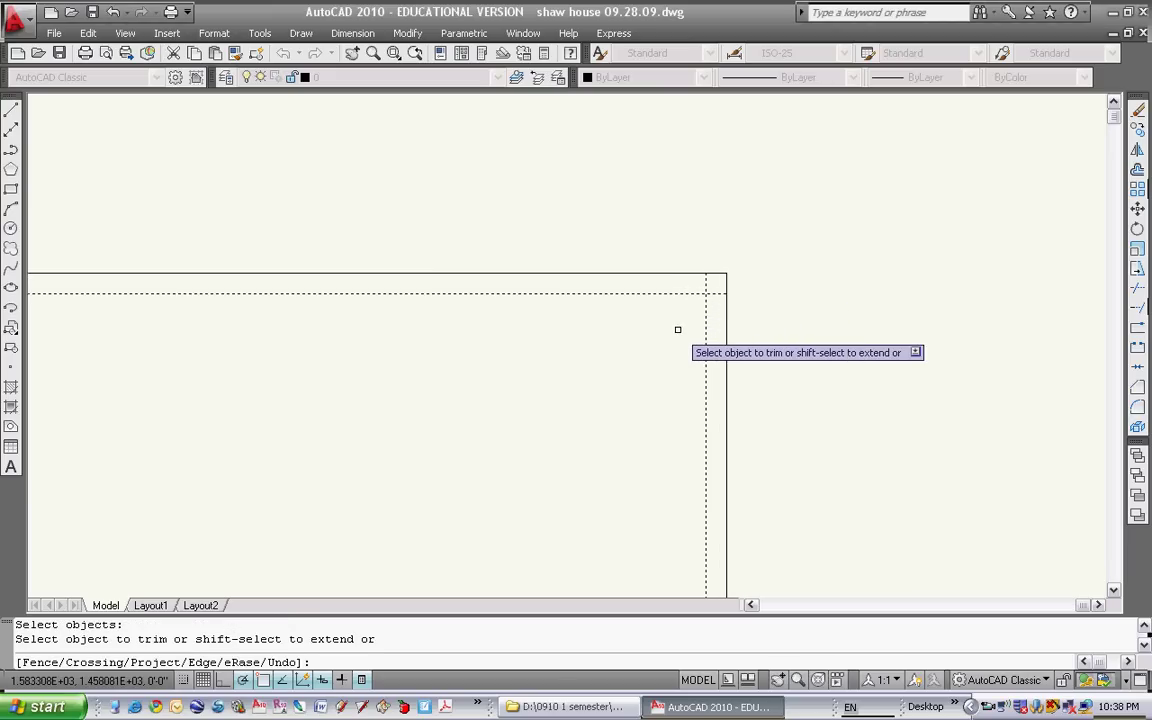
click(706, 285)
click(714, 289)
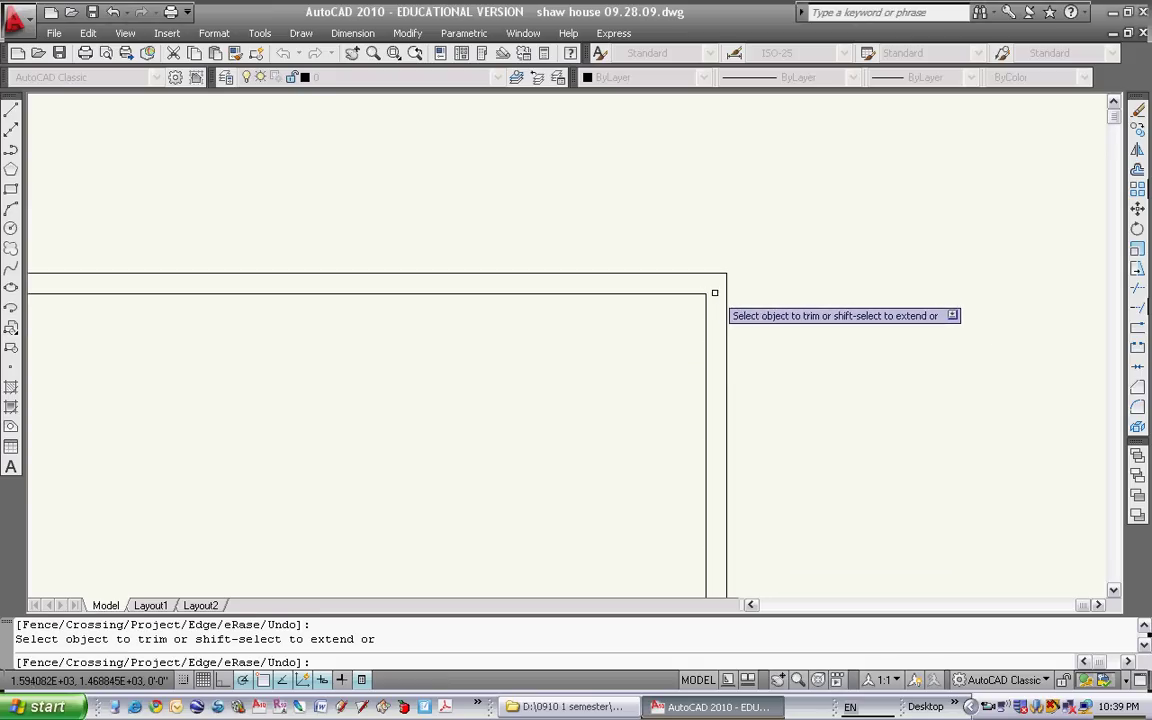
right_click(742, 353)
click(764, 362)
Trim the overlapping ends of the two inner wall lines at the new outline's lower-right corner
mouse_move(797, 365)
middle_down()
mouse_move(805, 404)
mouse_move(745, 340)
mouse_move(761, 316)
middle_up()
scroll(800, 453, up, 4)
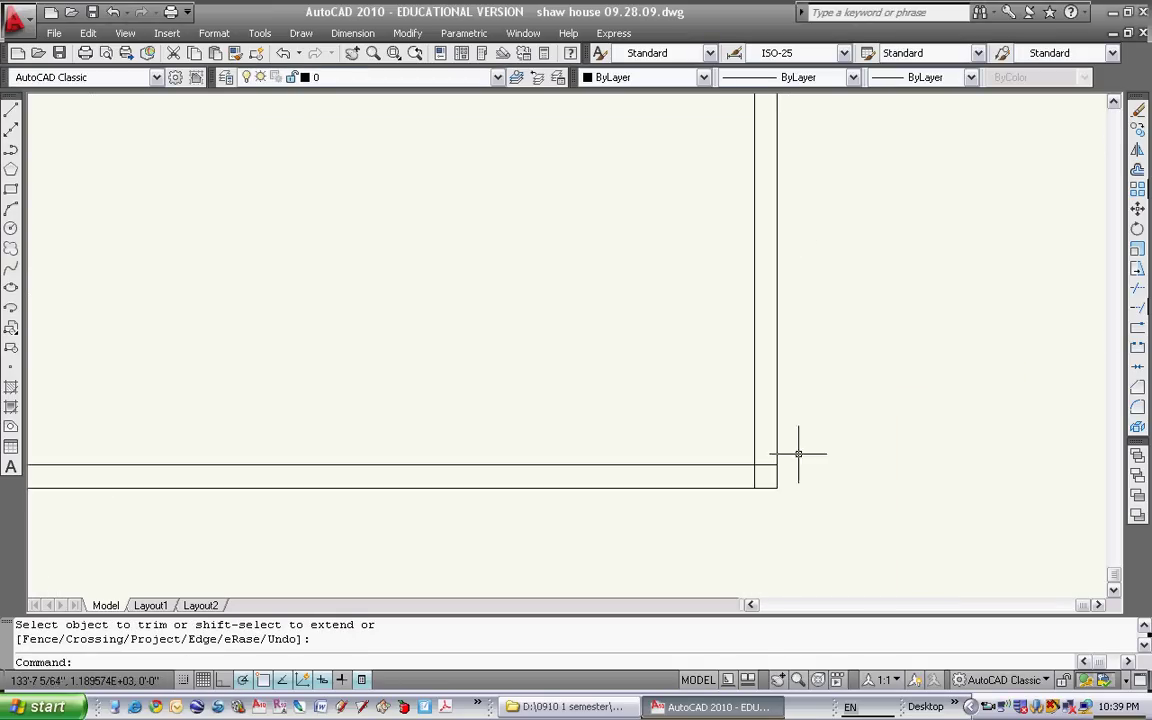
middle_drag(800, 453, 802, 438)
key(Escape)
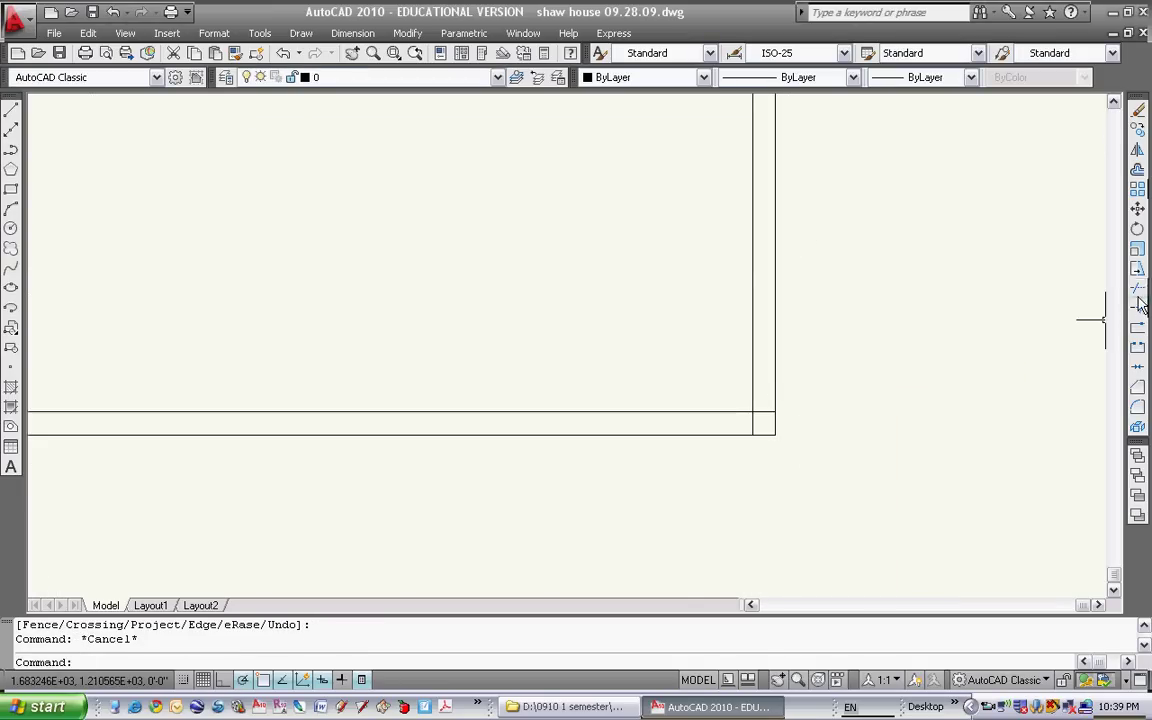
click(1137, 288)
click(841, 362)
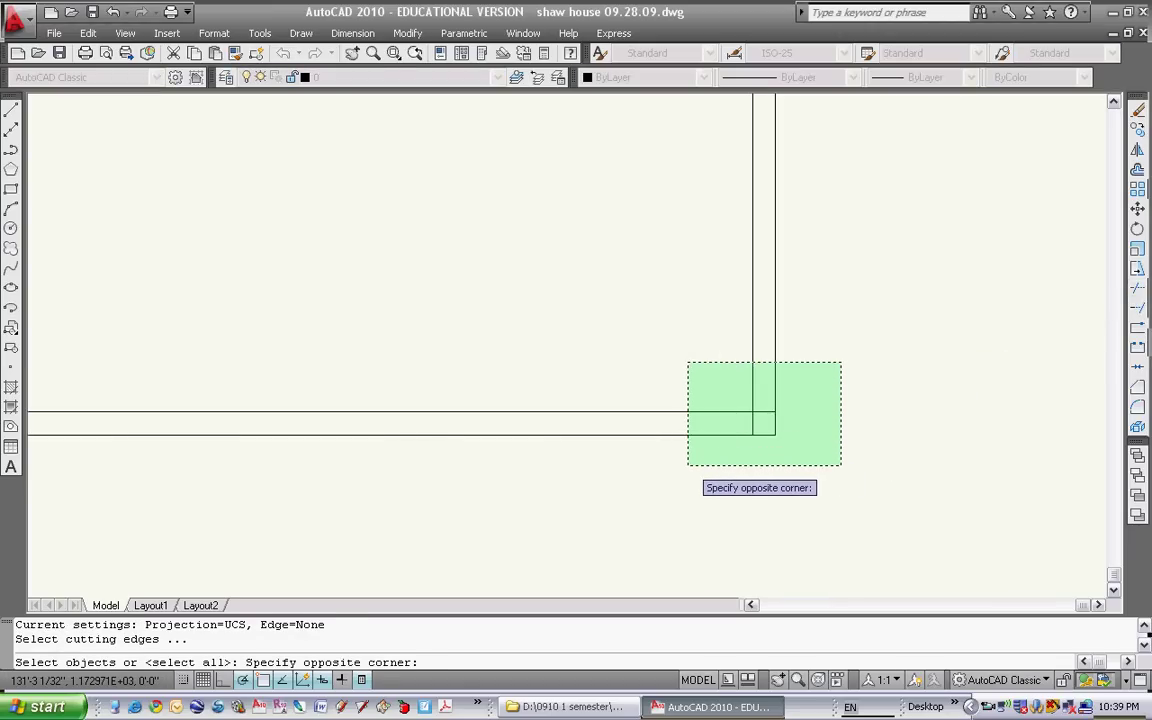
click(688, 465)
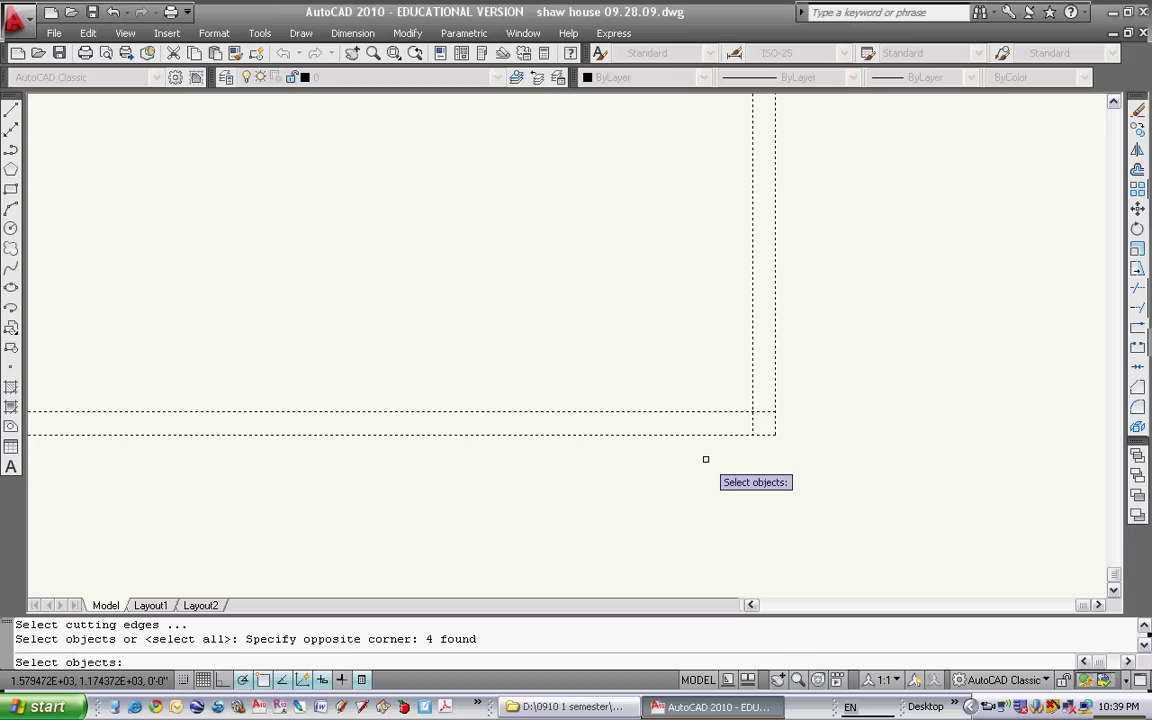
key(Return)
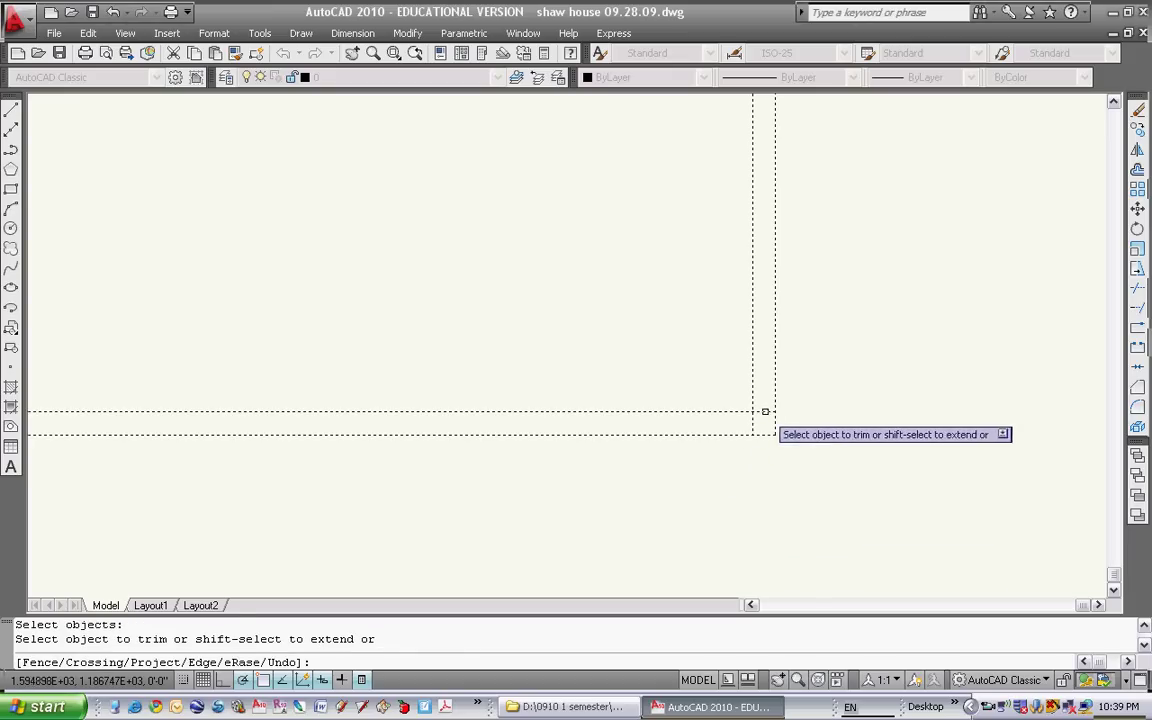
click(765, 411)
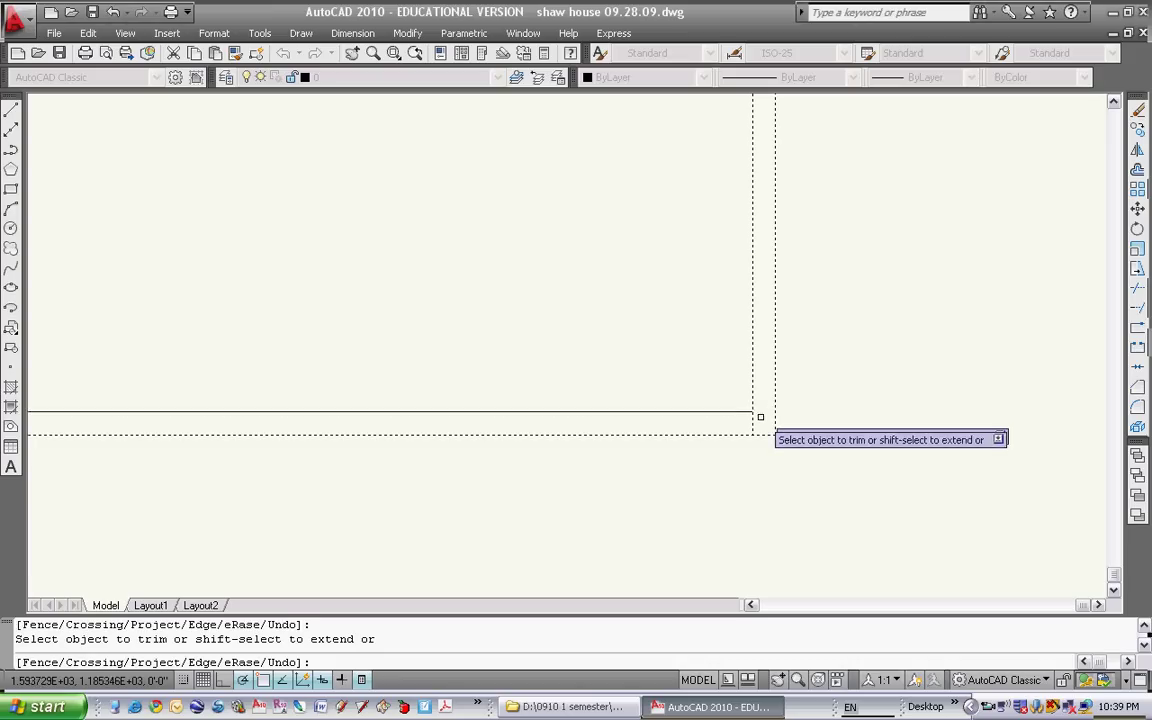
click(870, 445)
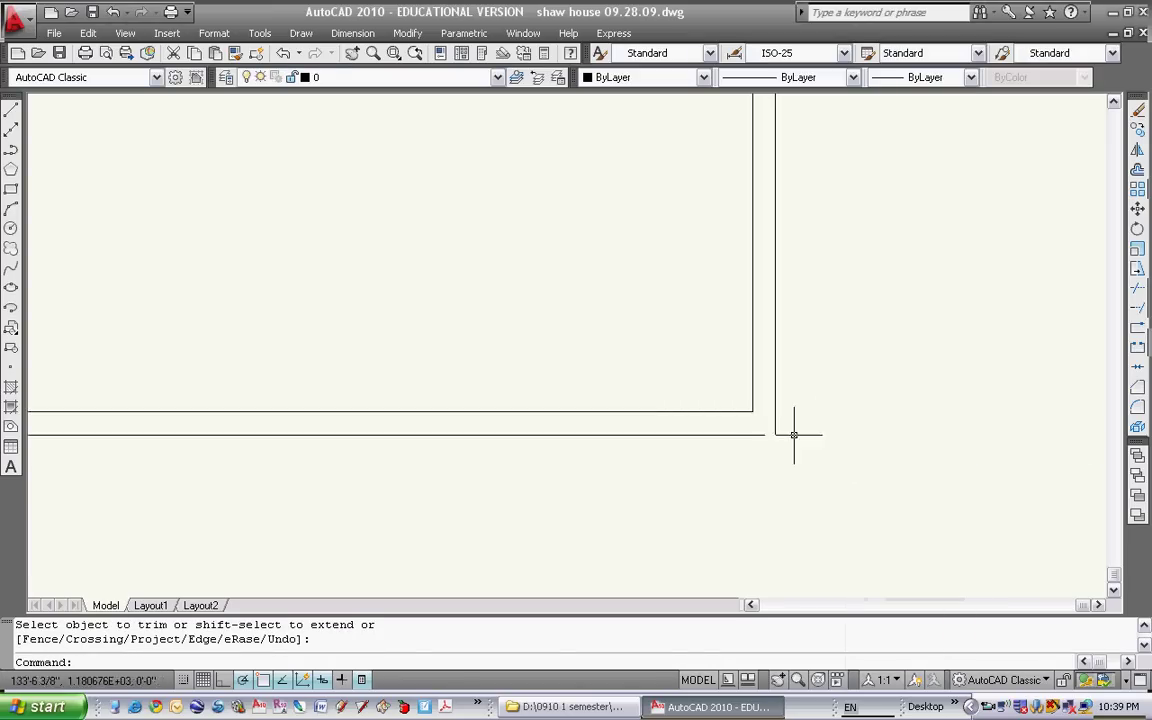
Draw a horizontal practice line about 15'8" long inside the new outline, left of its centre
scroll(700, 455, down, 5)
middle_drag(702, 426, 739, 430)
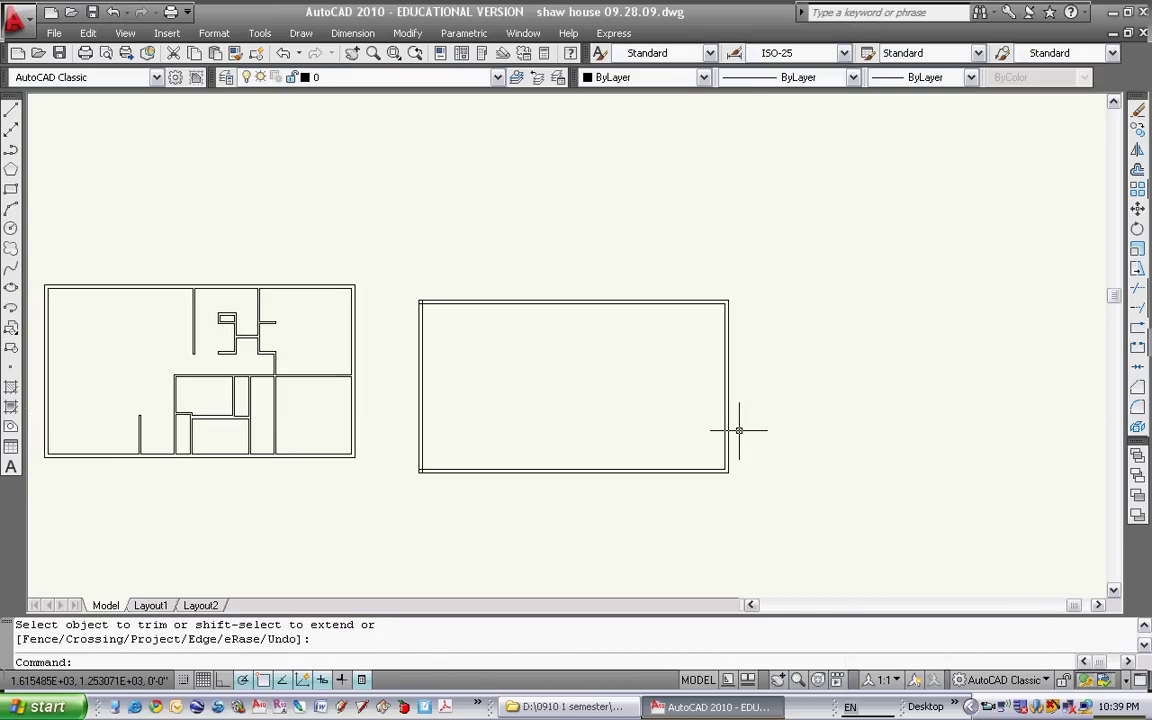
click(11, 110)
click(489, 365)
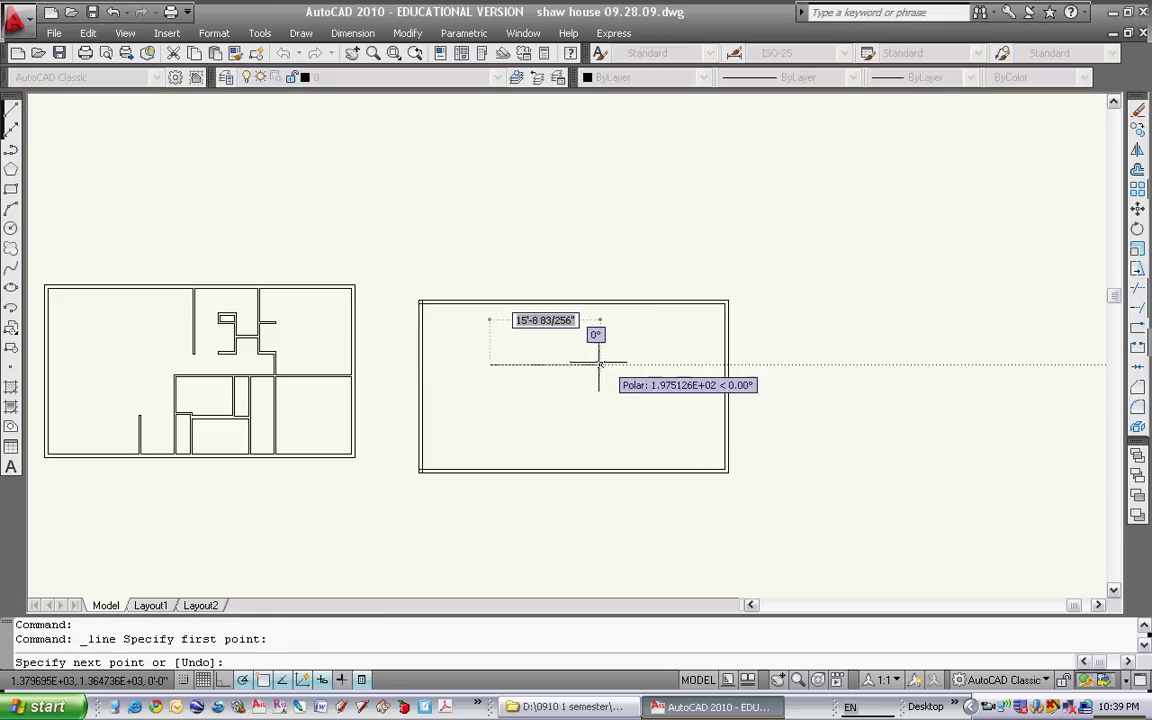
click(598, 365)
right_click(640, 398)
click(672, 407)
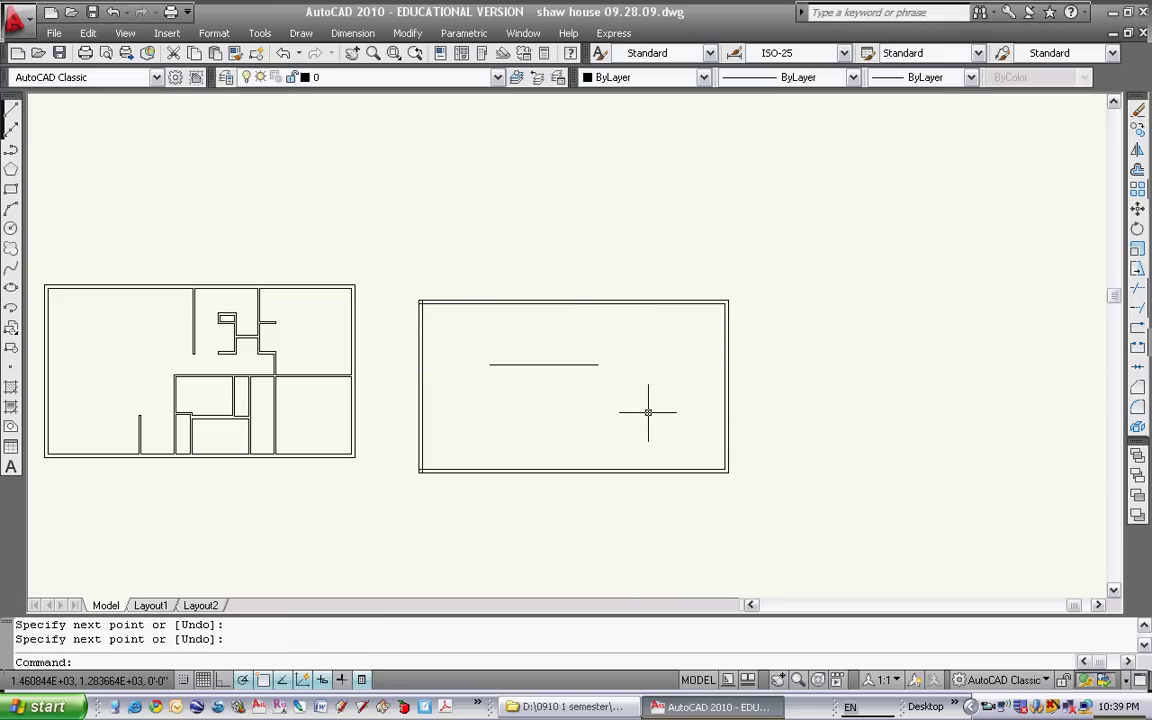
Draw a separate vertical practice line inside the outline, a short gap to the right of the horizontal line's end
right_click(657, 416)
click(708, 42)
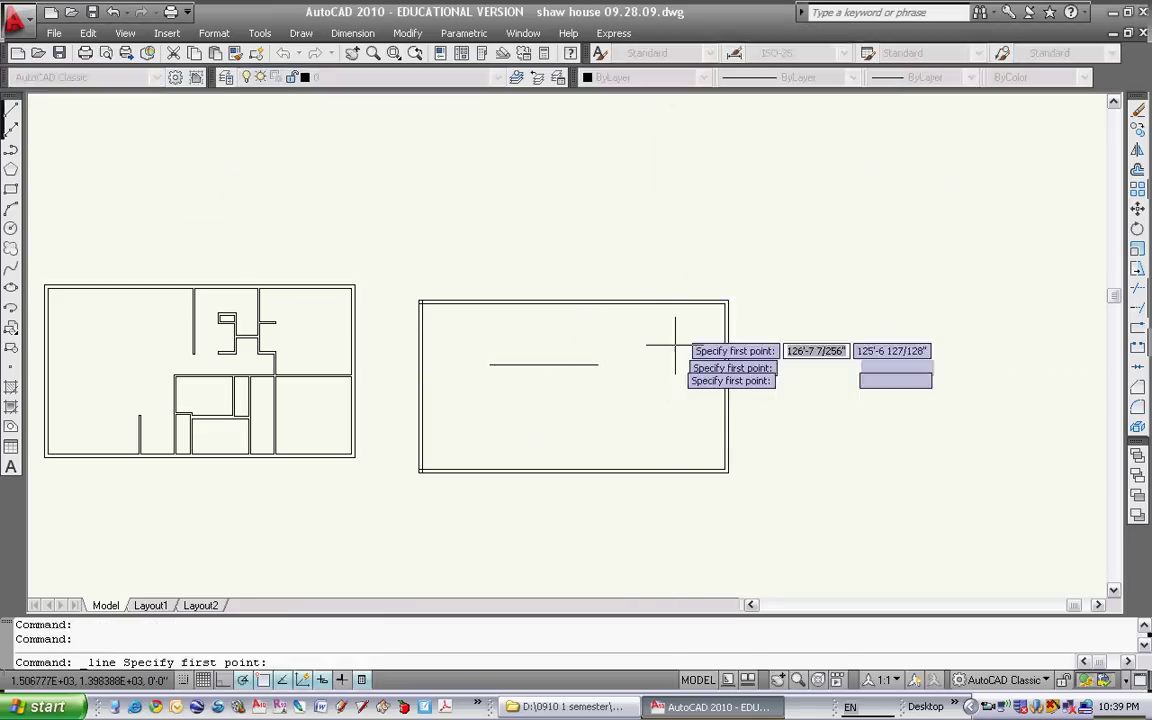
click(634, 408)
click(635, 322)
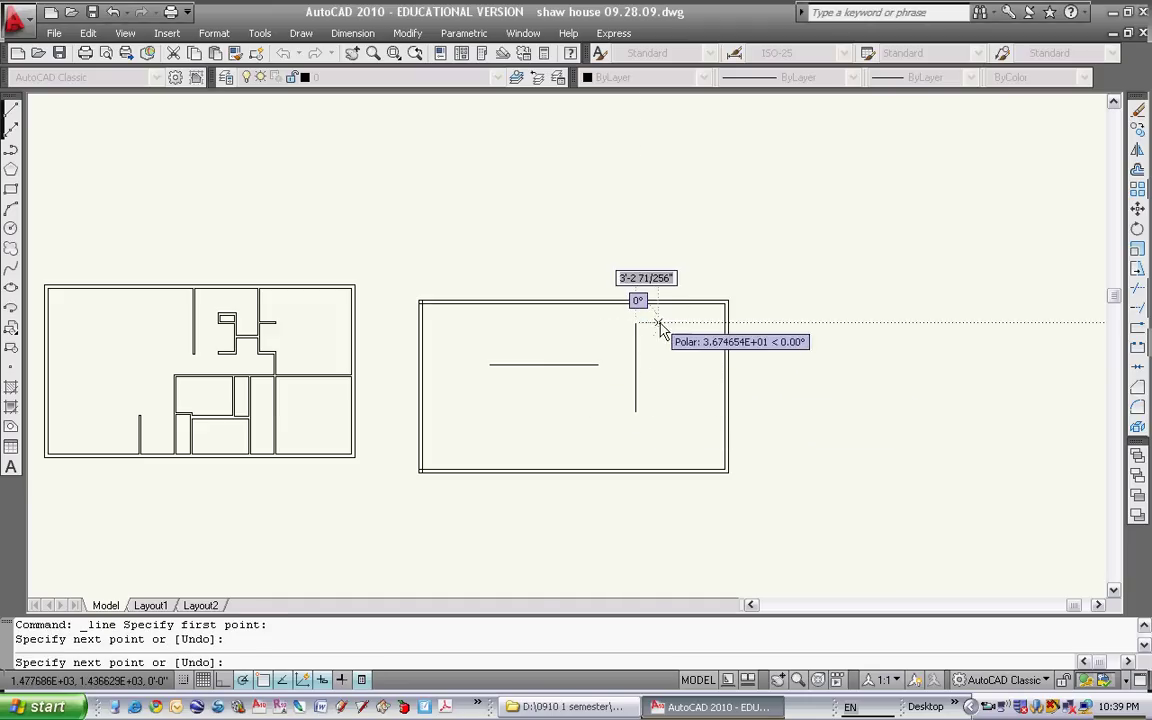
right_click(661, 325)
click(684, 329)
middle_drag(632, 384, 607, 380)
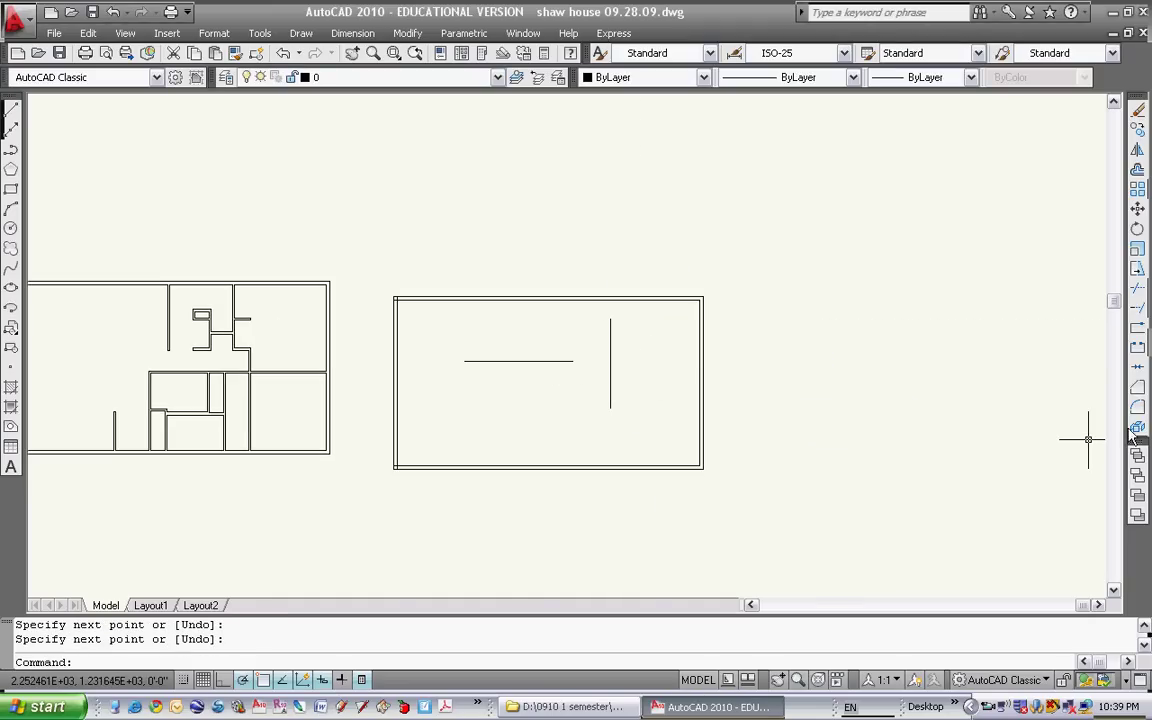
Extend the horizontal practice line to meet the vertical one, using both lines as boundary edges
click(1138, 311)
click(635, 333)
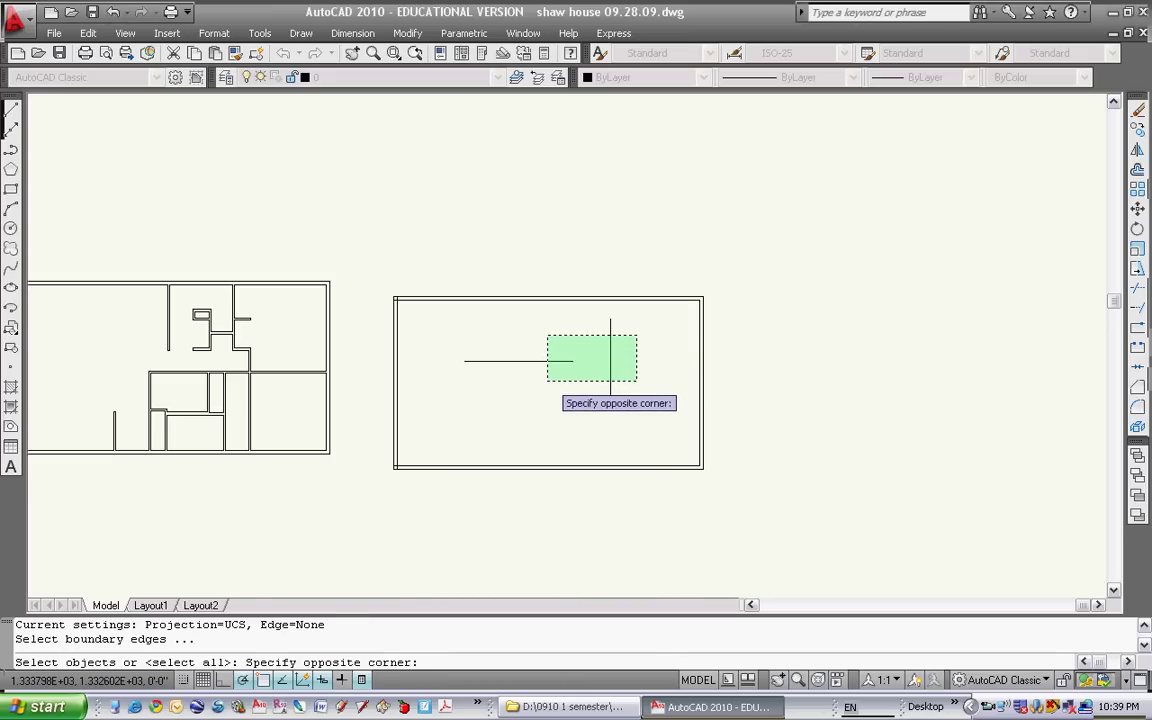
click(547, 381)
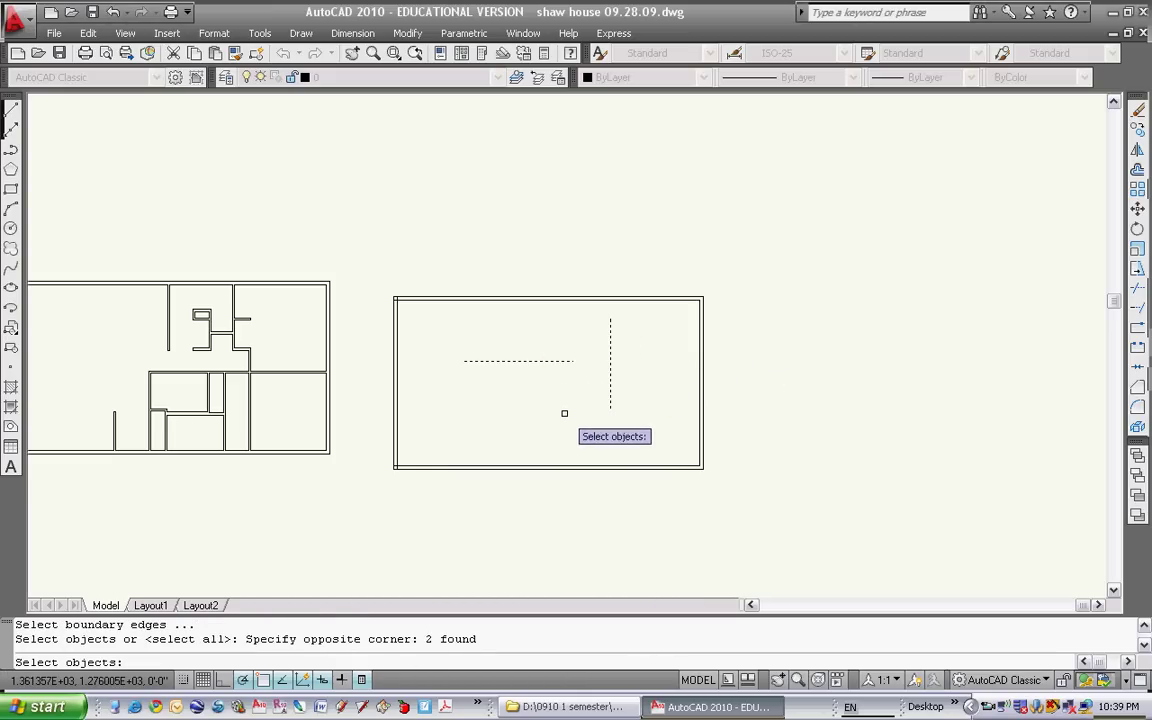
key(Return)
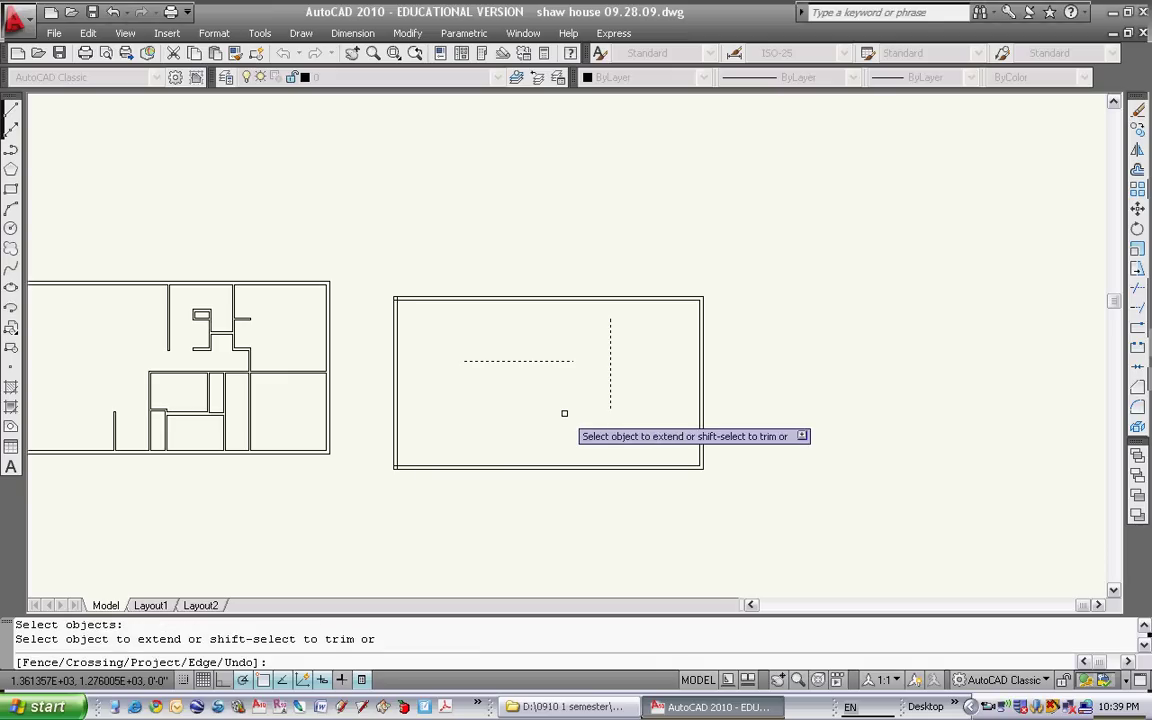
click(561, 361)
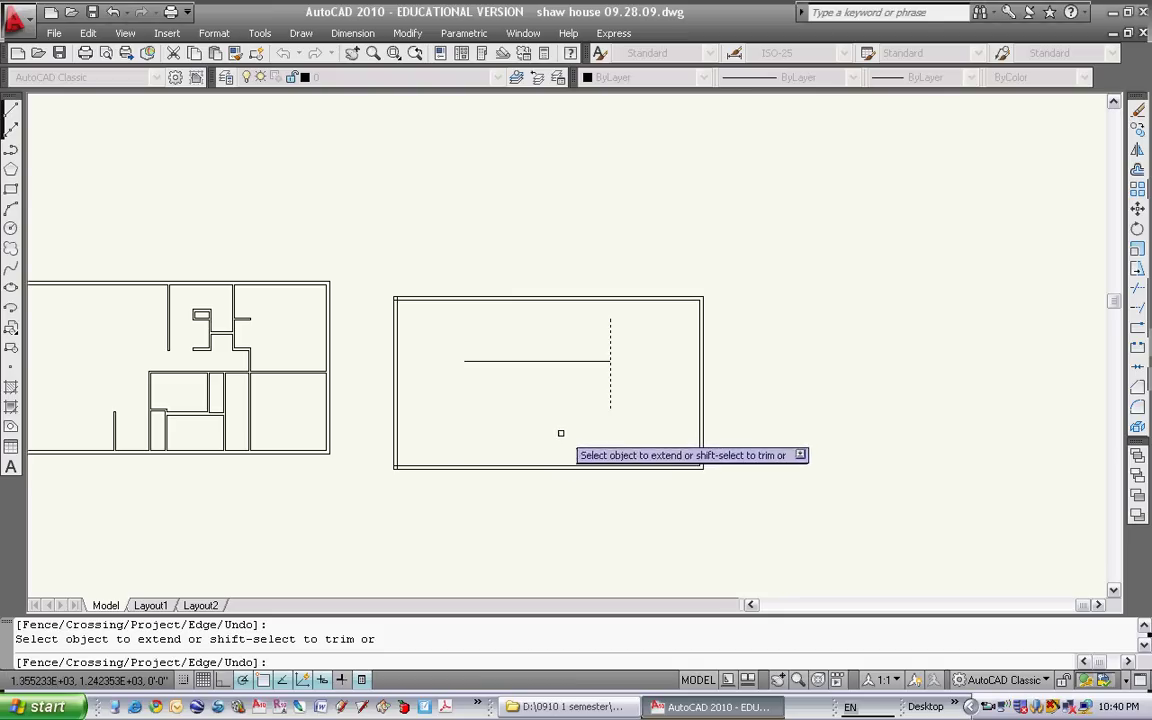
right_click(649, 397)
click(672, 399)
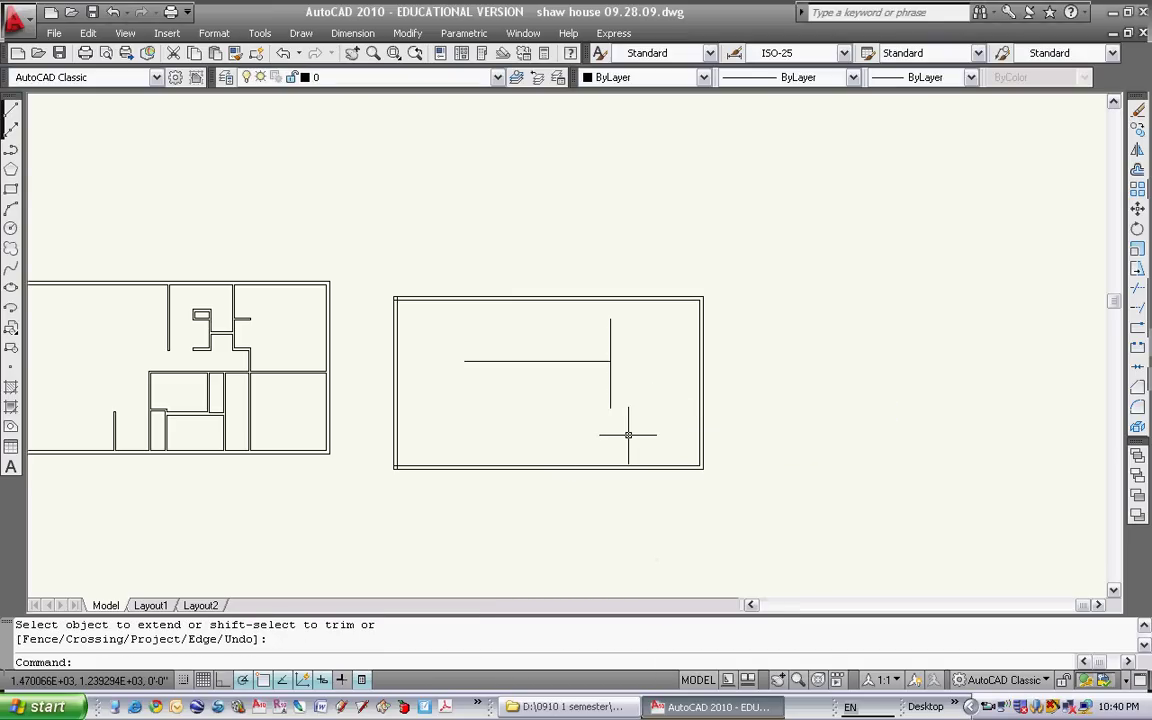
Erase the horizontal and vertical practice lines inside the new outline
click(1139, 112)
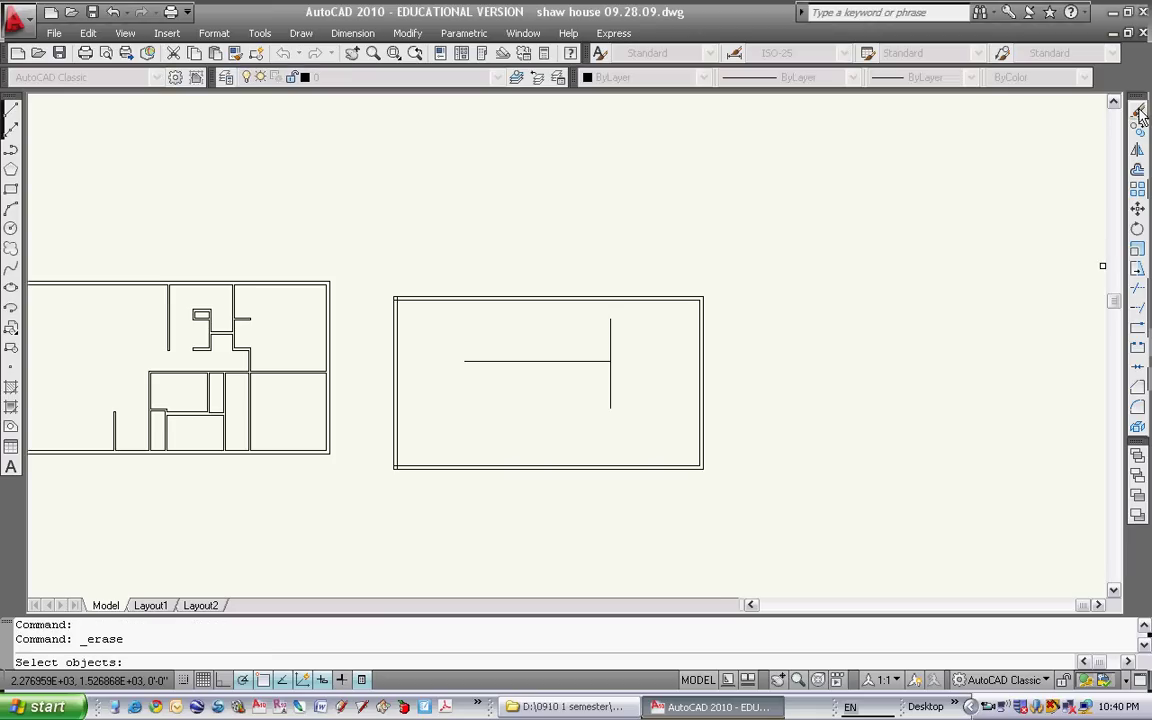
click(648, 333)
click(553, 390)
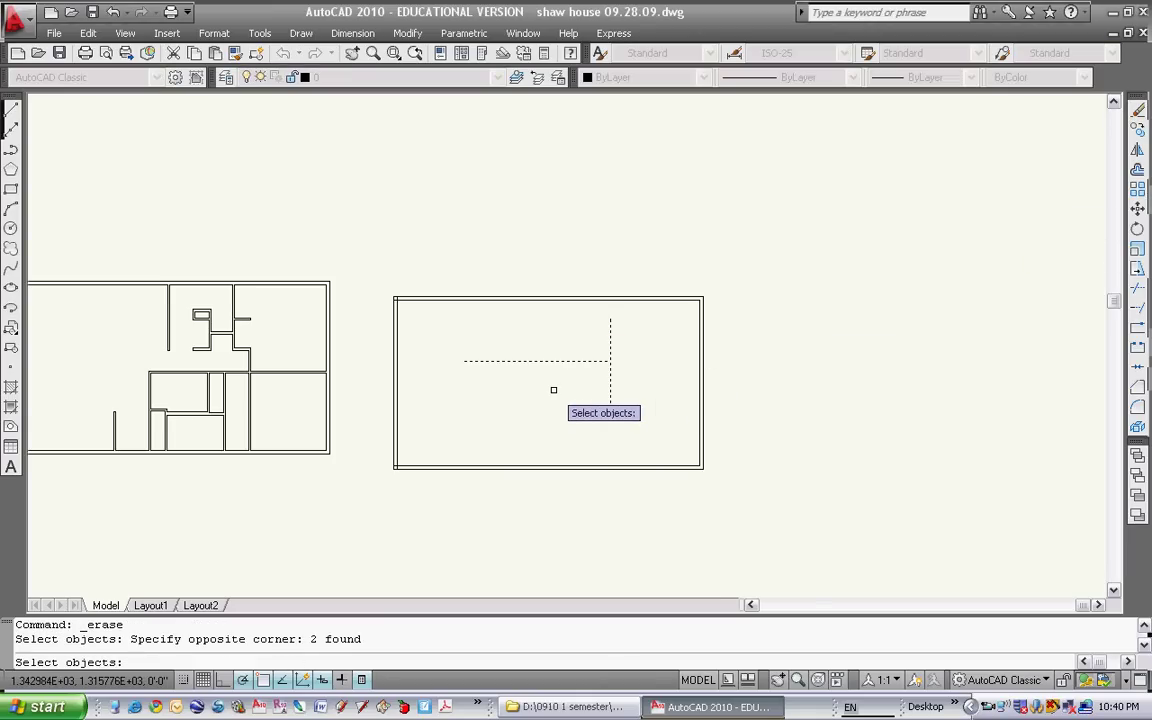
key(Return)
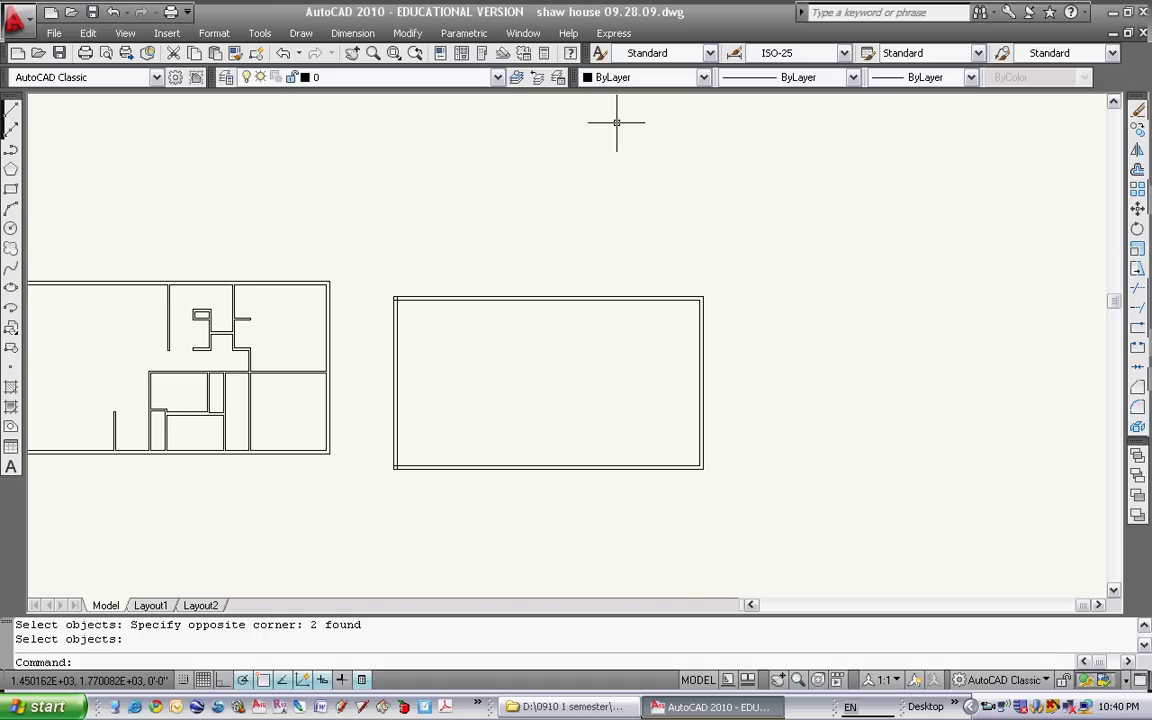
Measure the new outline's outer top edge from its upper-left to its upper-right corner with the DIST command
text(di)
key(Return)
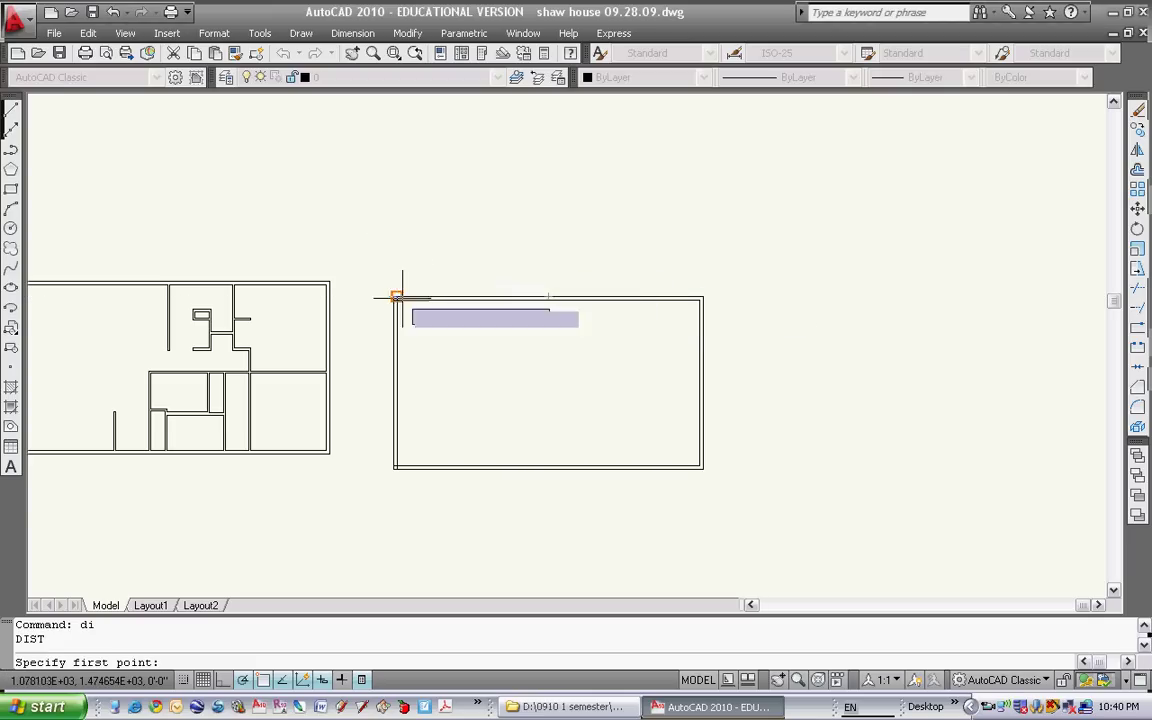
scroll(406, 305, up, 3)
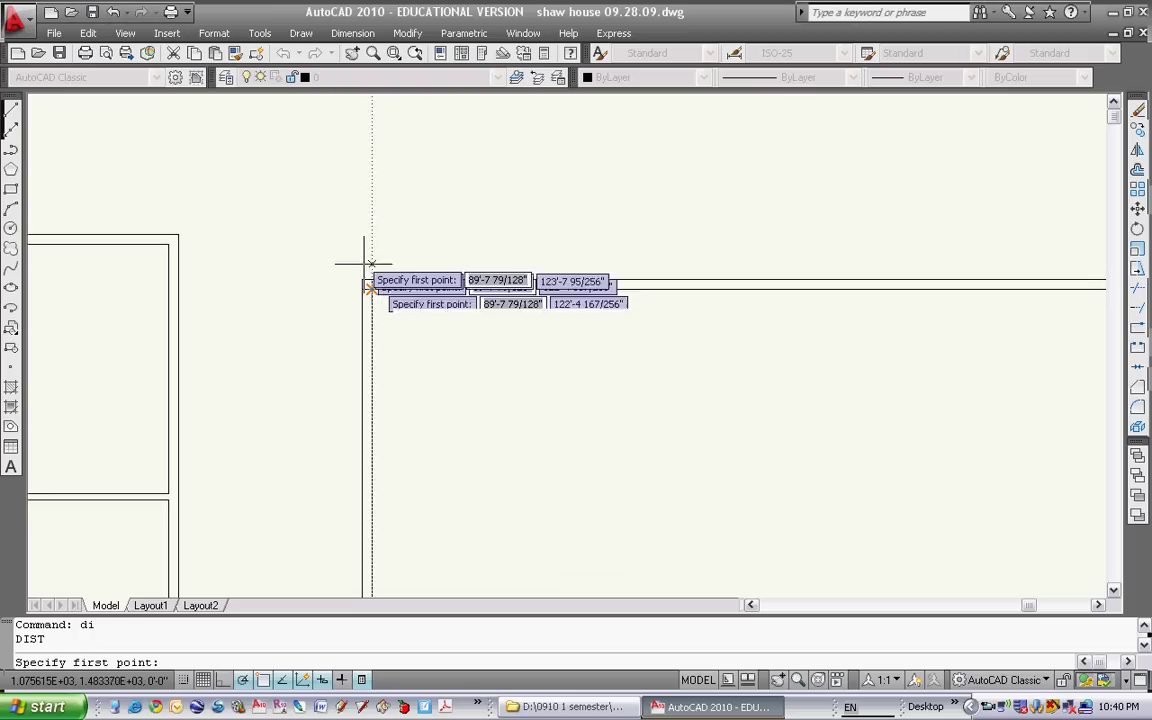
scroll(363, 265, down, 2)
middle_drag(363, 265, 329, 252)
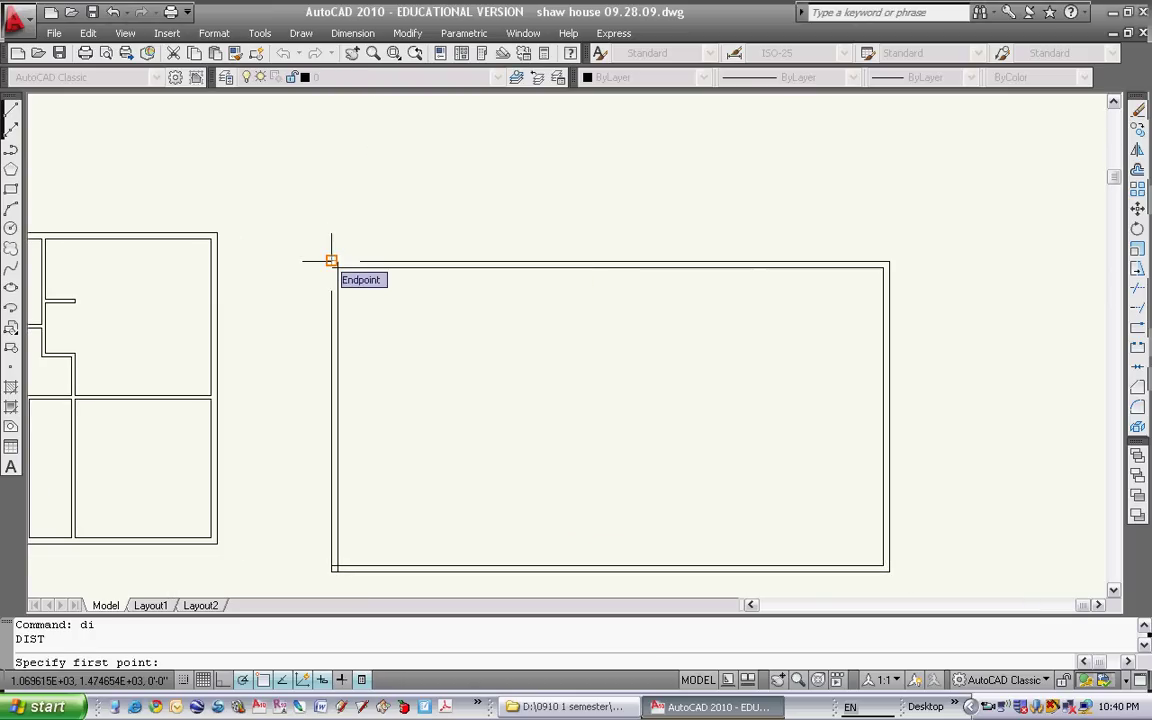
click(331, 261)
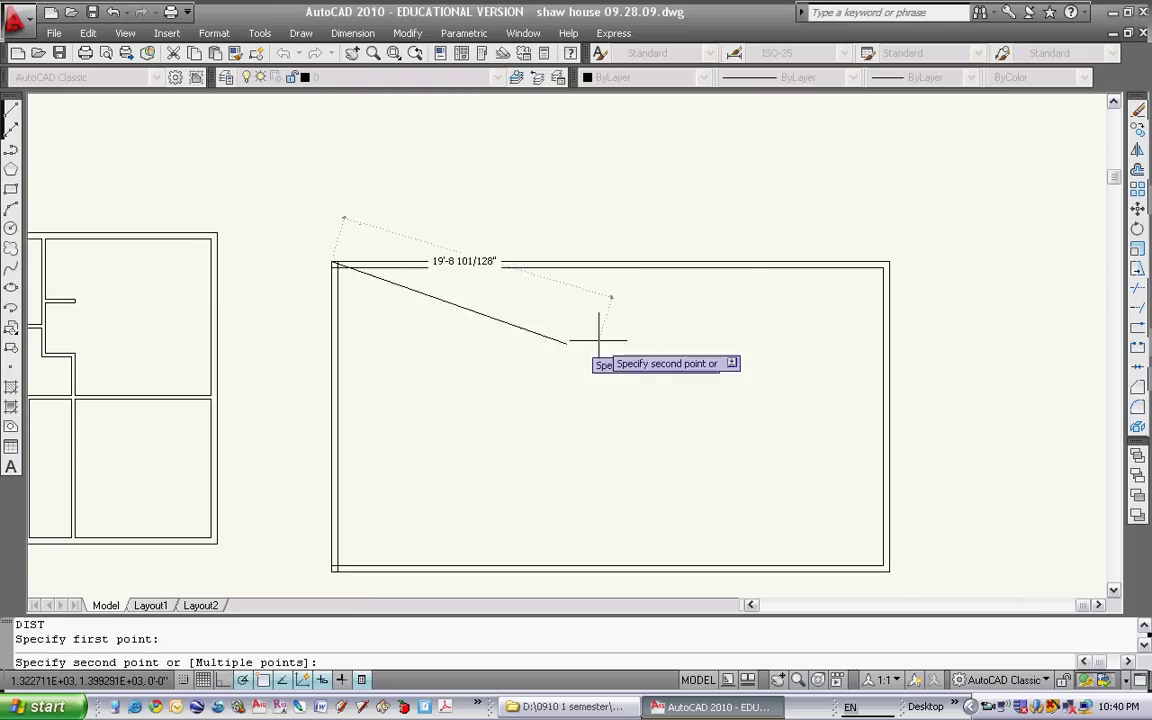
click(889, 260)
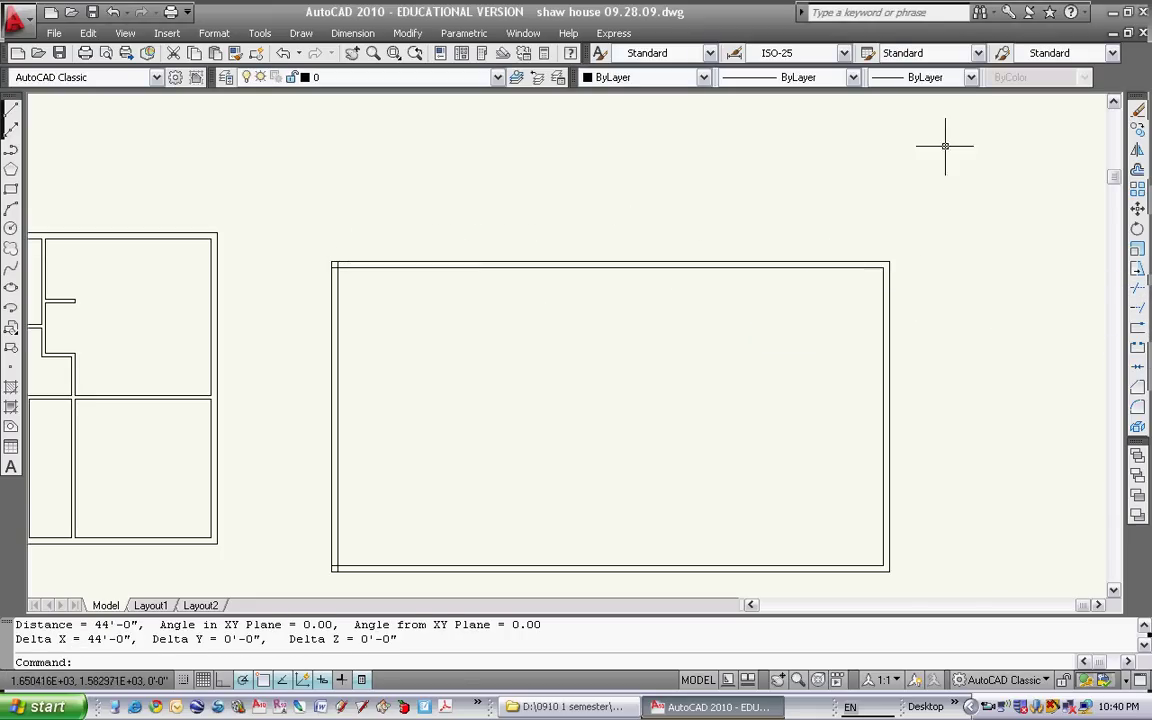
Measure the new outline's outer right edge from its upper-right to its lower-right corner
right_click(953, 297)
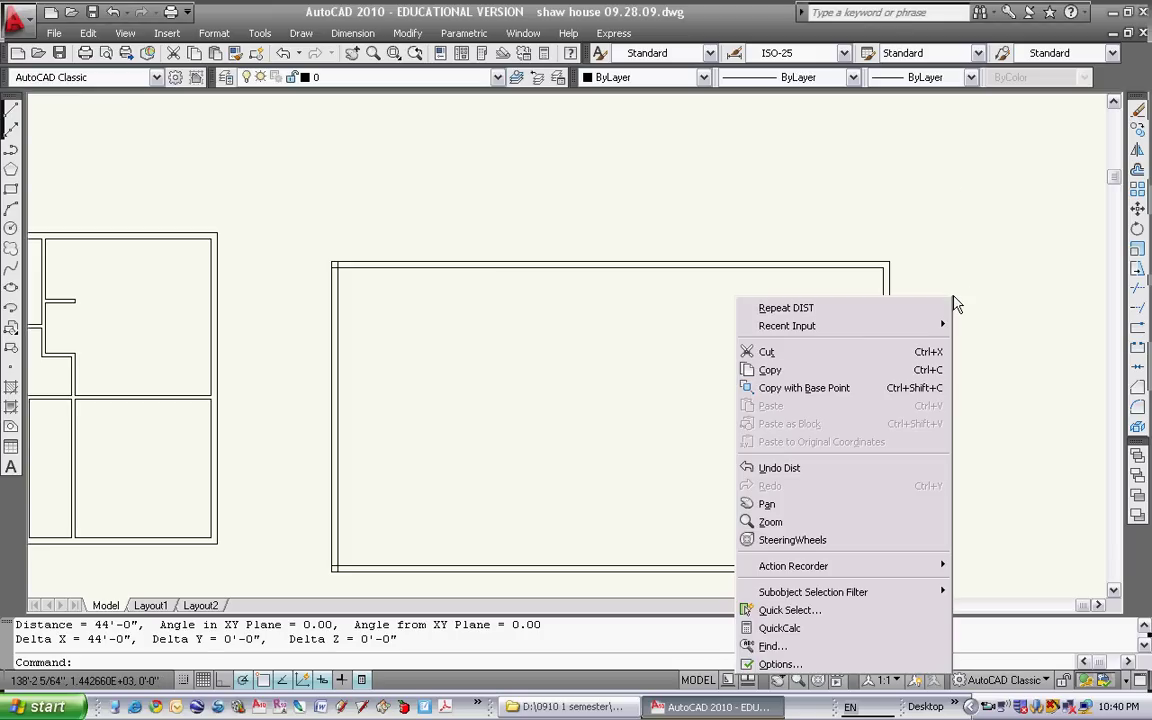
click(788, 309)
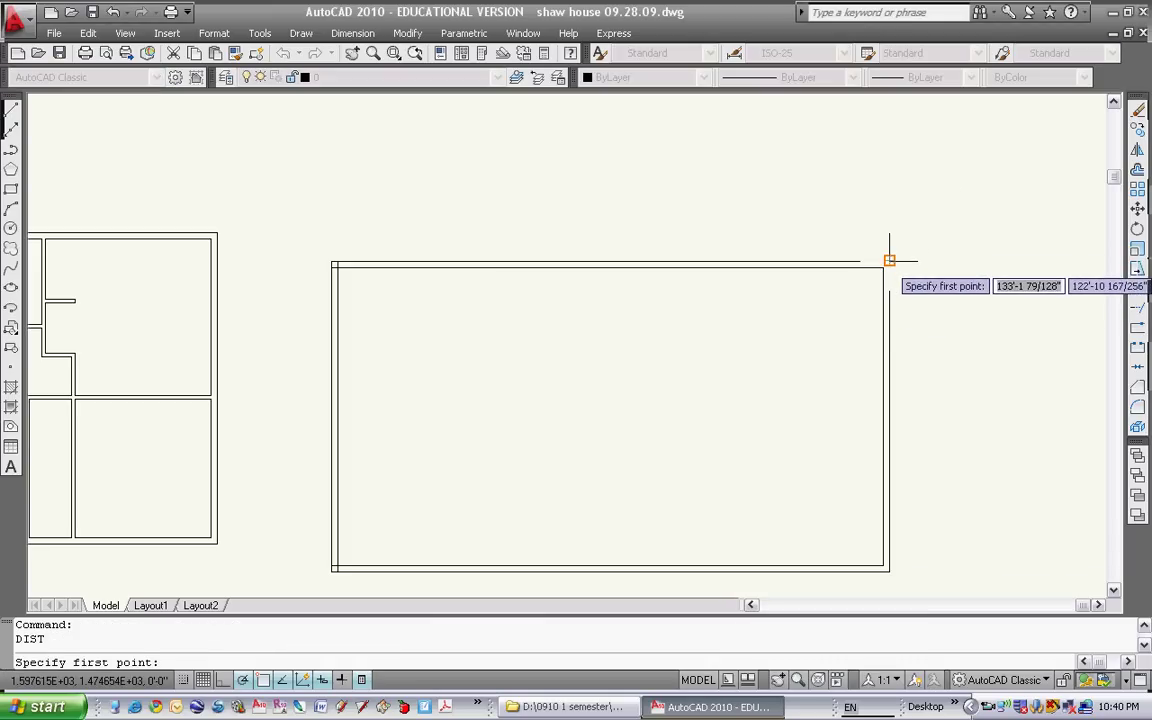
click(889, 261)
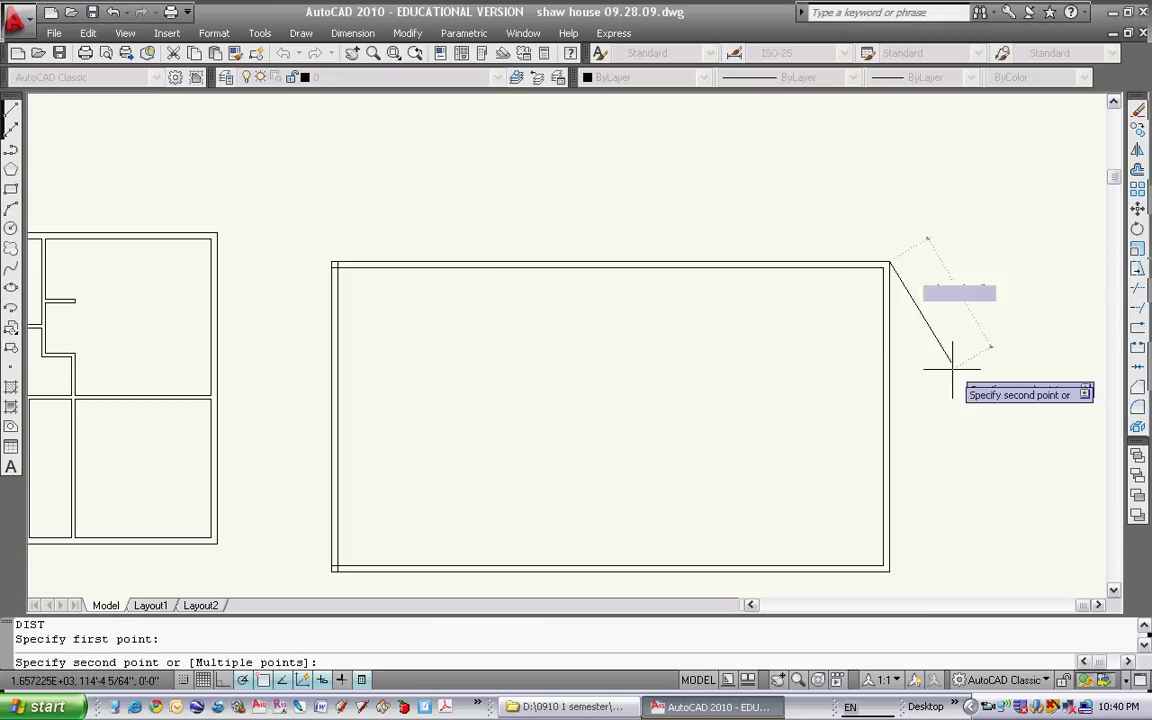
click(890, 570)
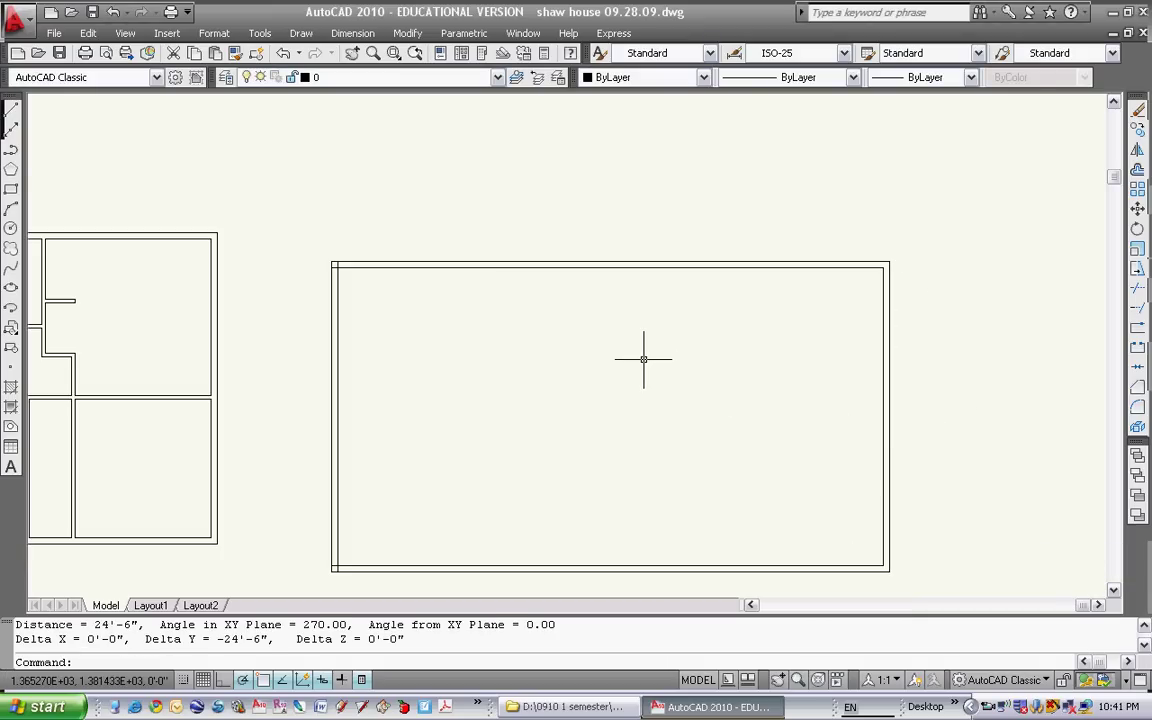
Measure the overall width of the new outline once more along its outer top edge
right_click(644, 359)
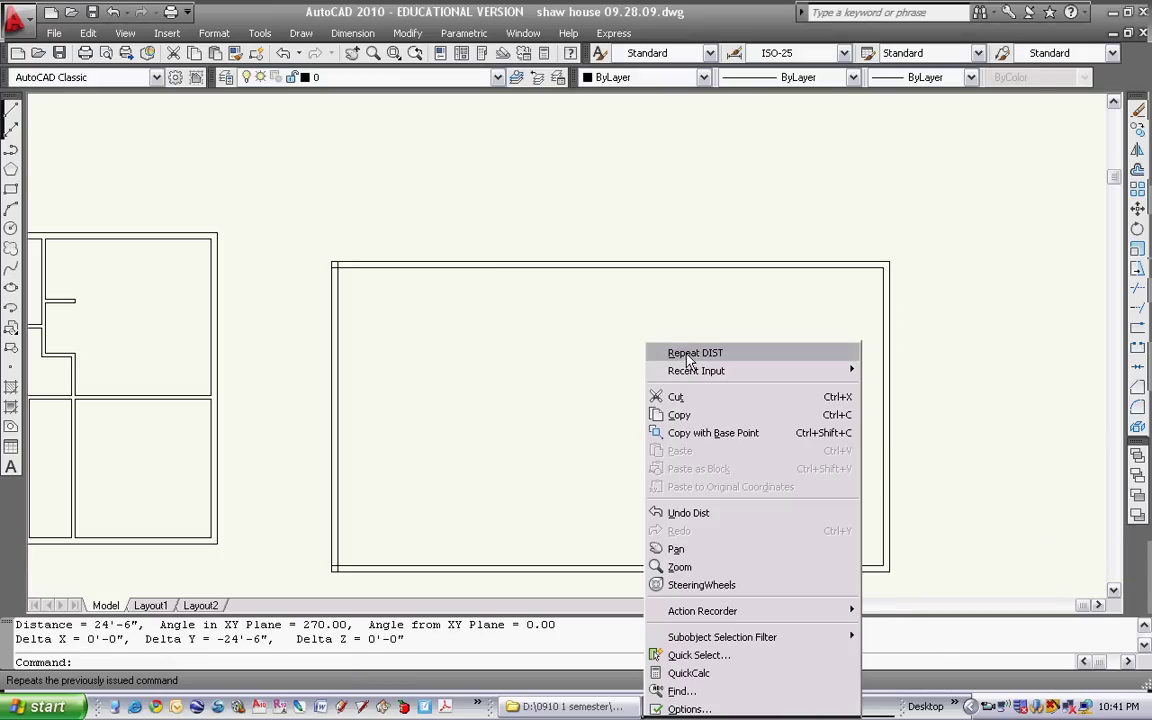
click(688, 355)
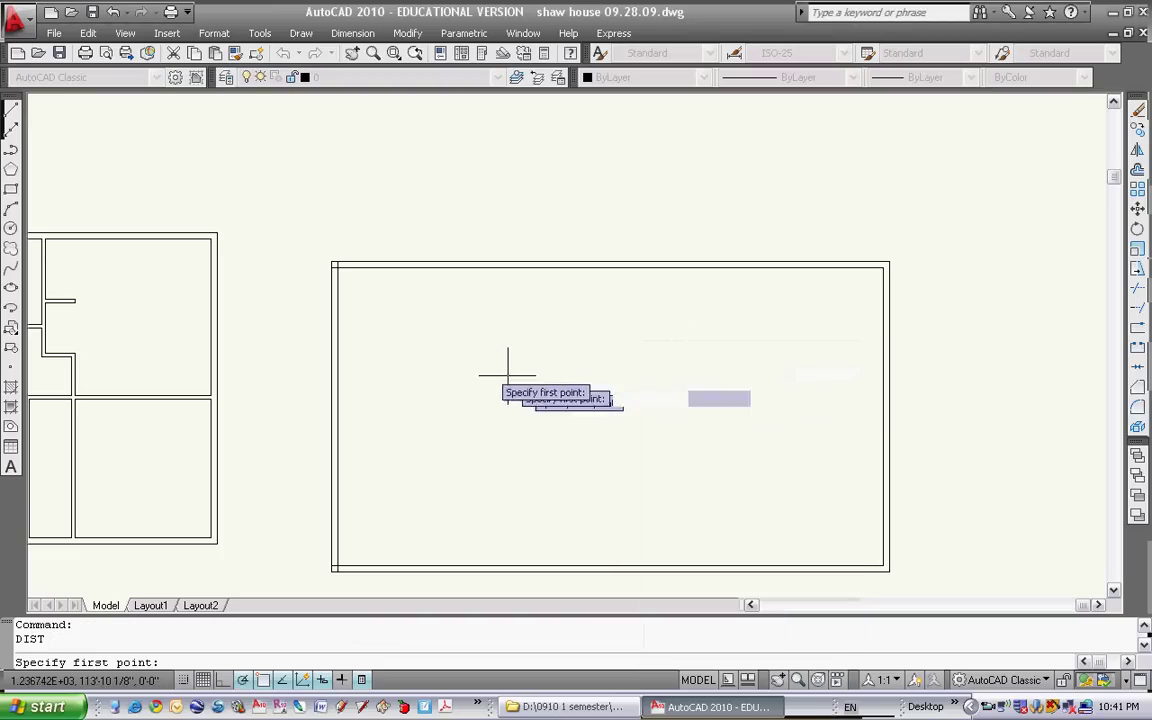
click(333, 265)
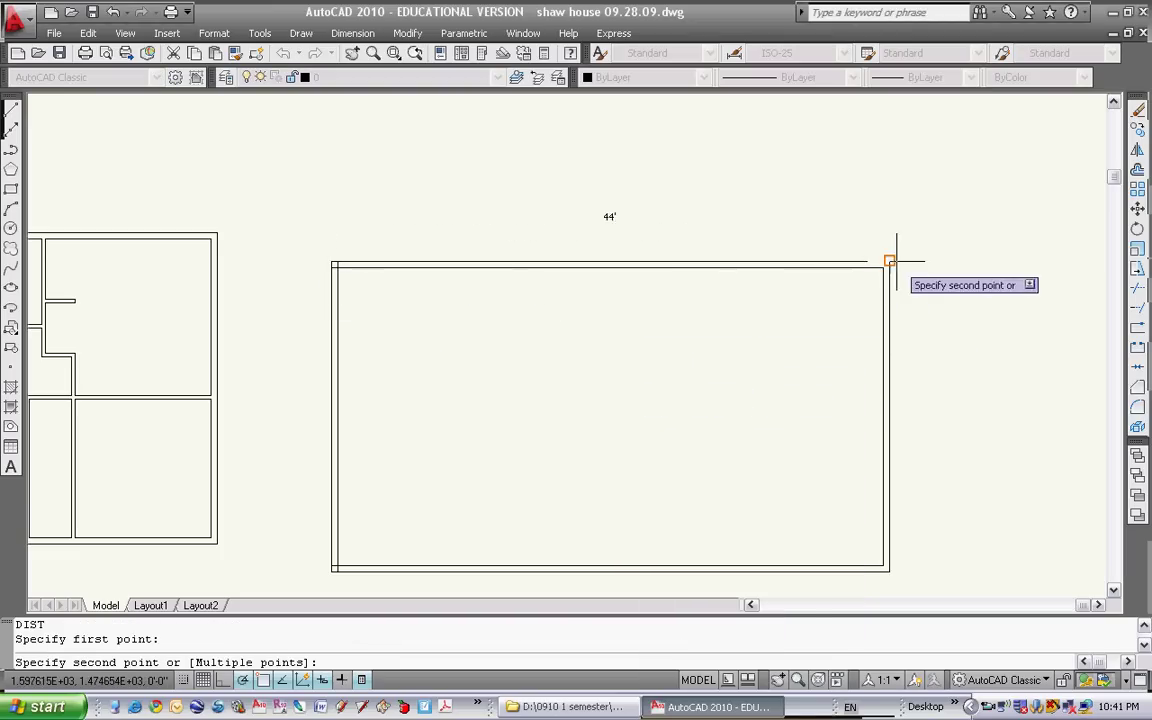
click(886, 263)
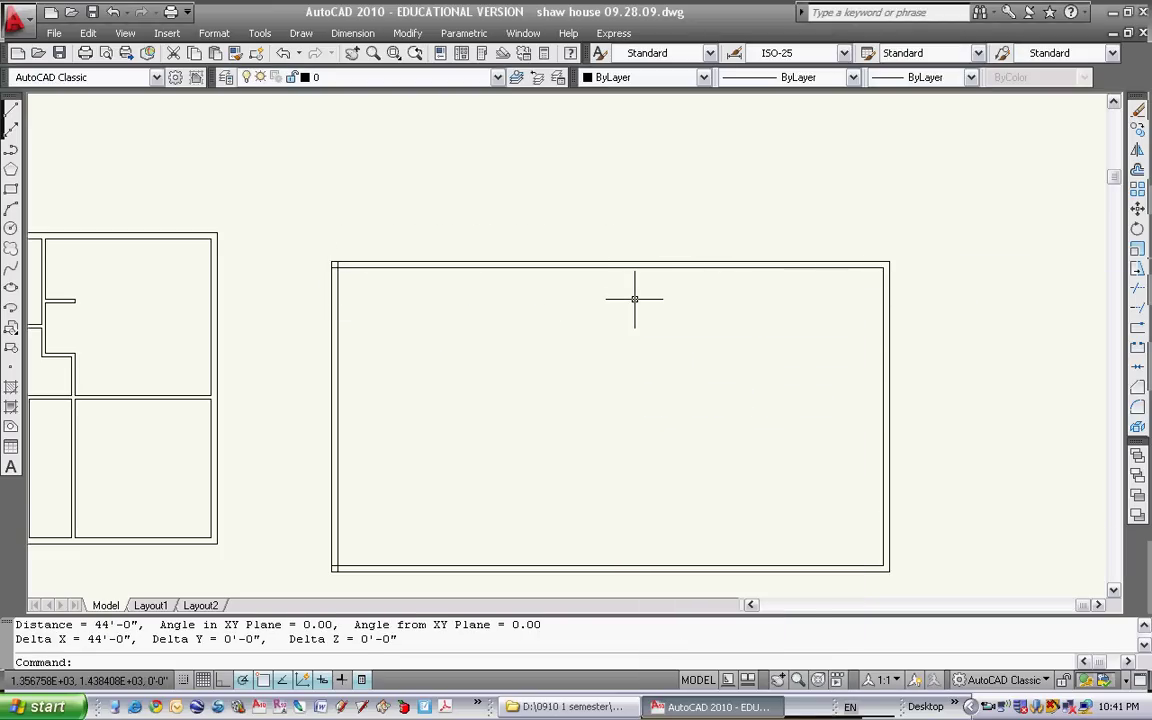